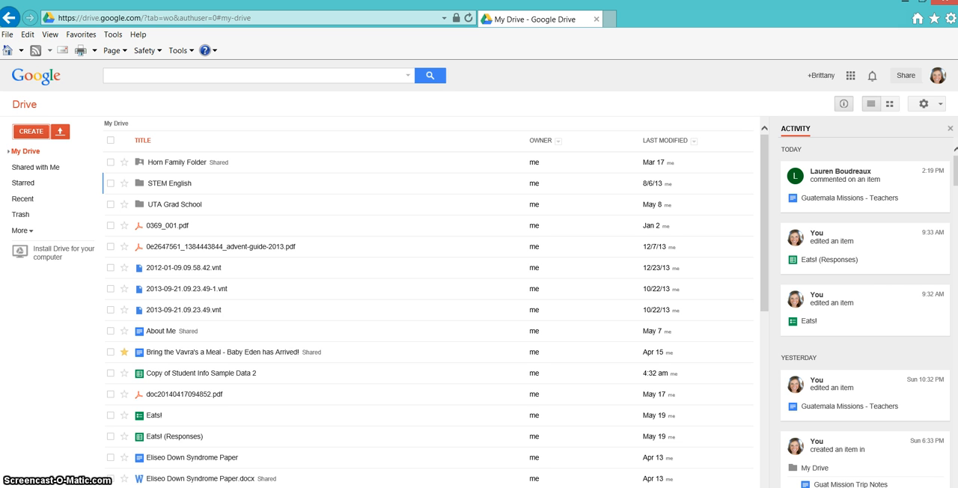
Step: Create a new spreadsheet and rename it as Tracking Progress
left_click(32, 131)
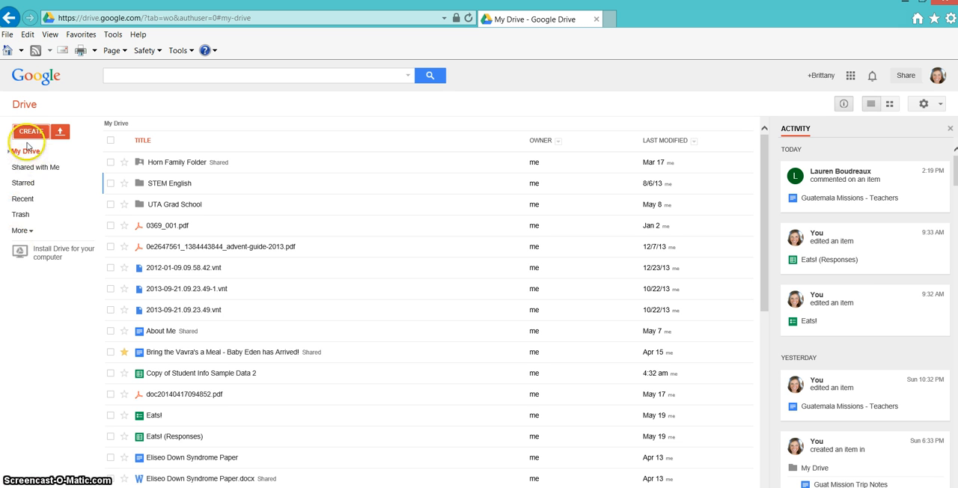
left_click(39, 228)
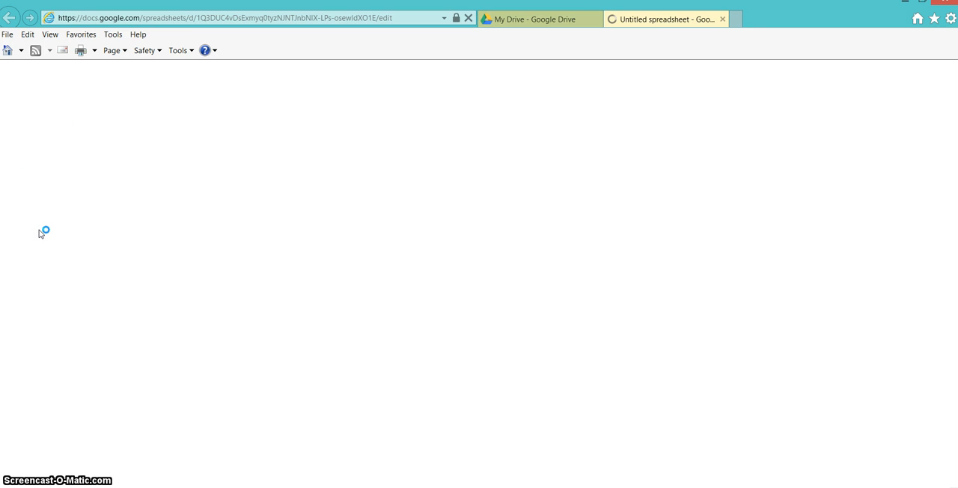
left_click(85, 71)
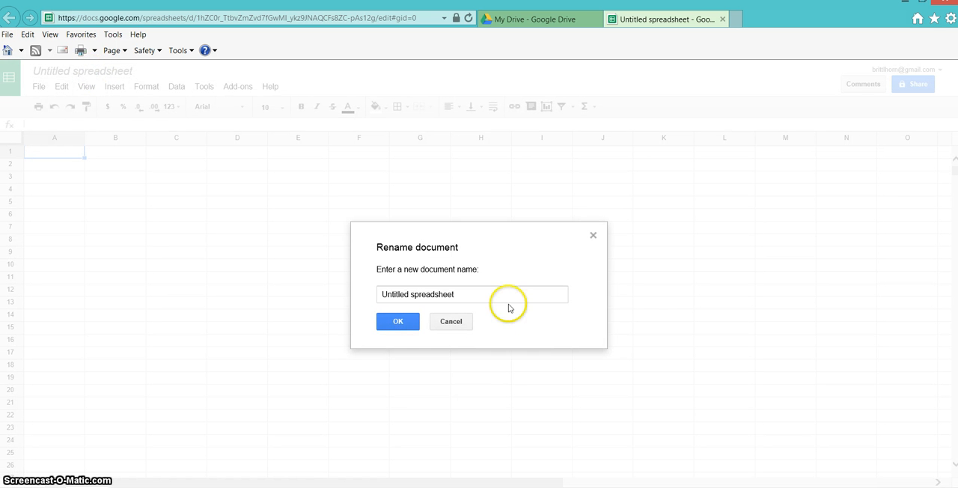
left_click(478, 299)
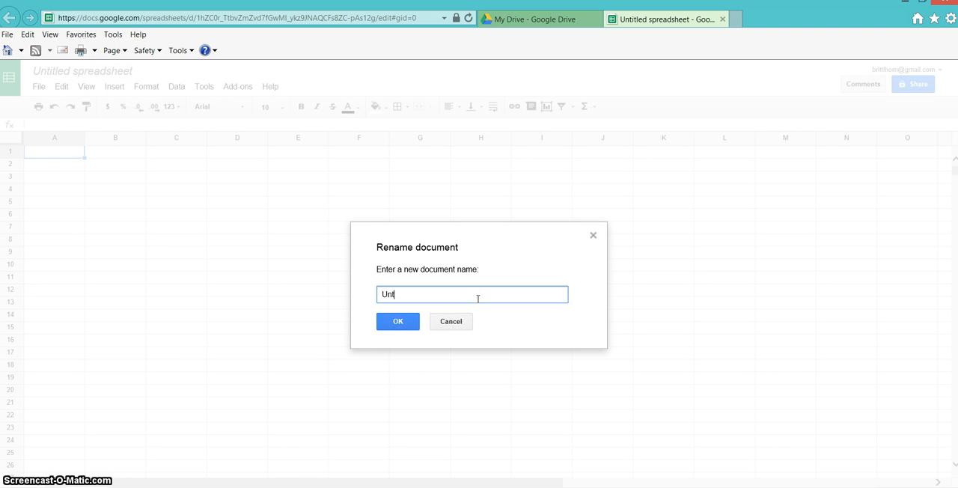
key("BackSpace")
key("BackSpace")
key("BackSpace")
type("Tracking Progress")
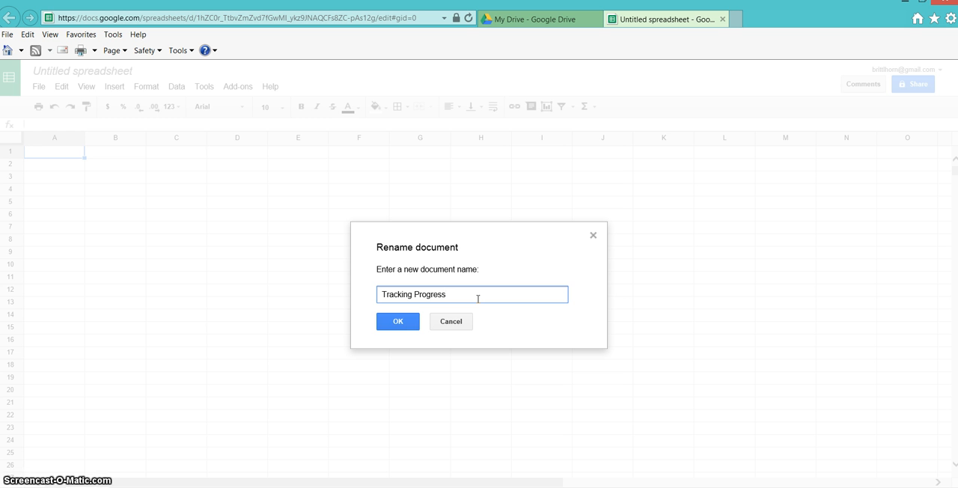
left_click(399, 321)
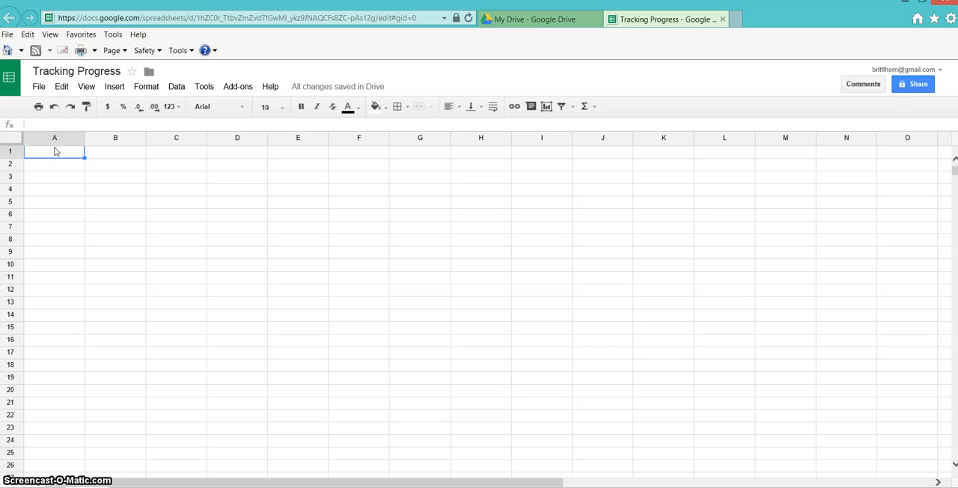
Step: Enter the column headers Q1 in cell A1 and Q2 in cell B1
left_click(55, 152)
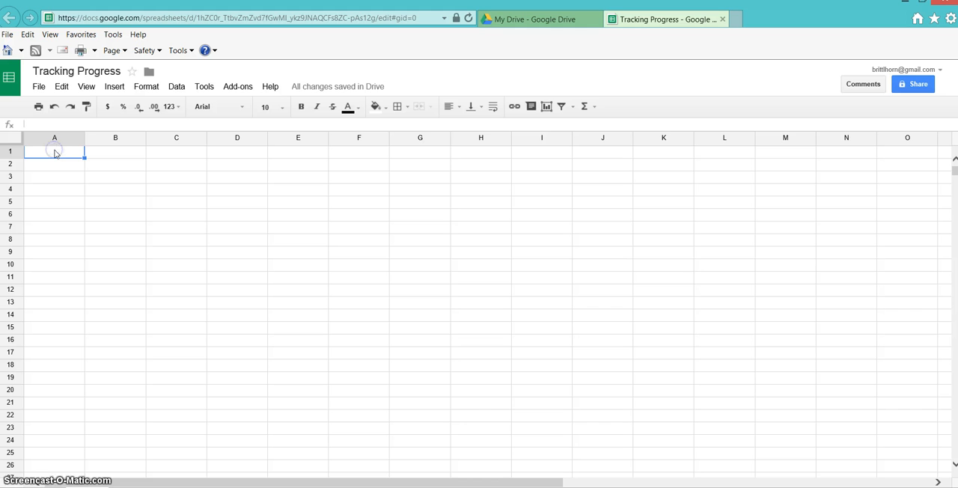
type("Q1")
key("Tab")
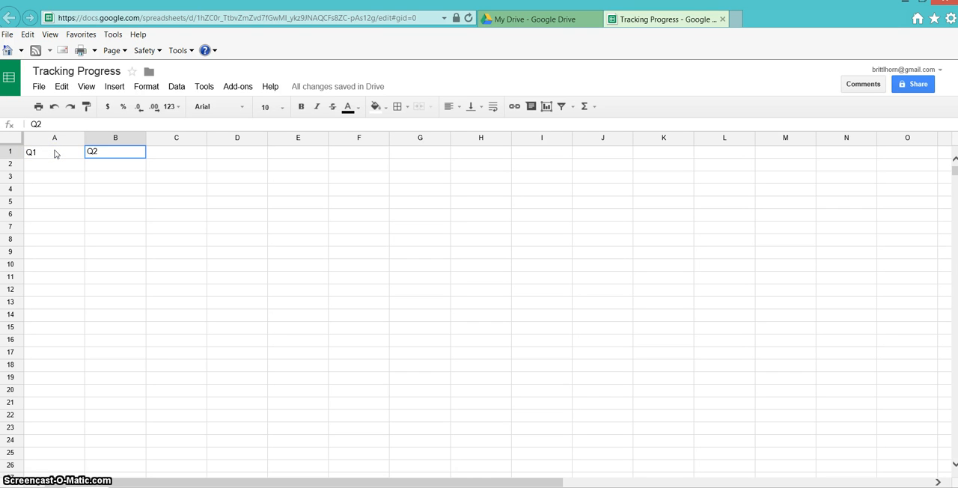
key("Tab")
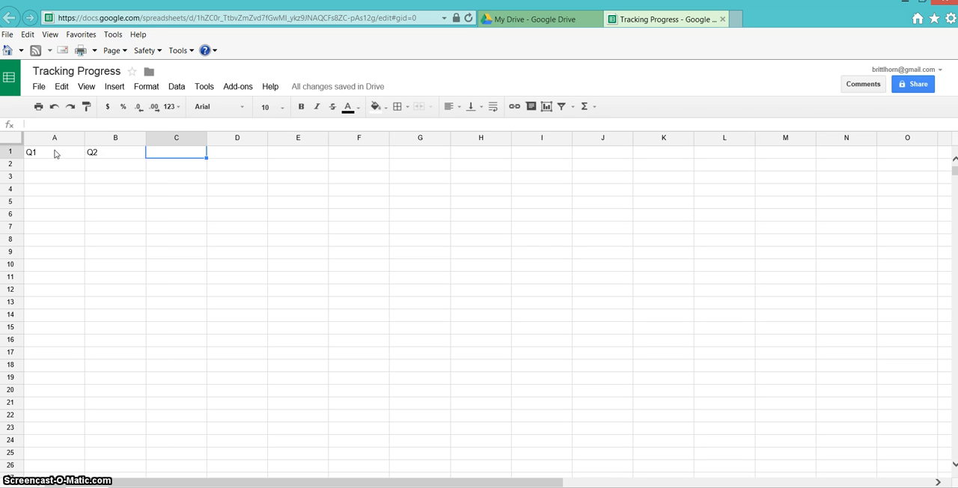
key("F12")
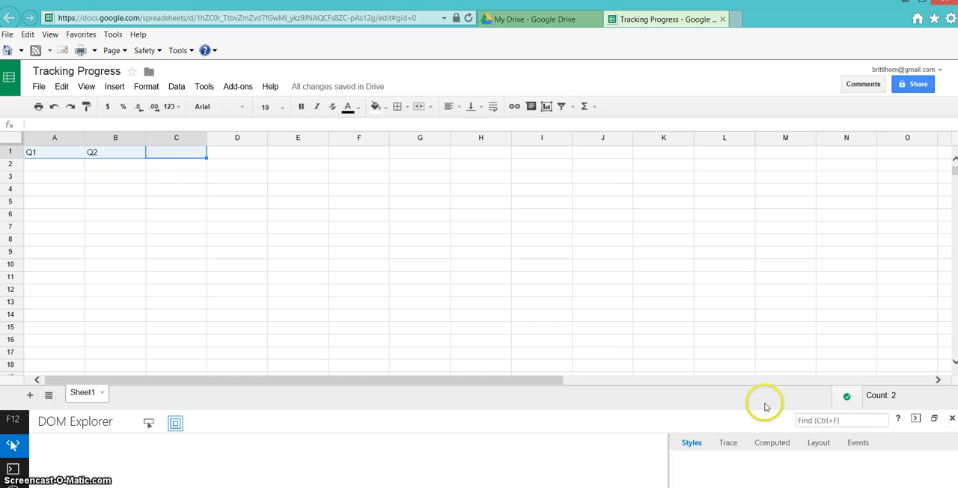
left_click(951, 418)
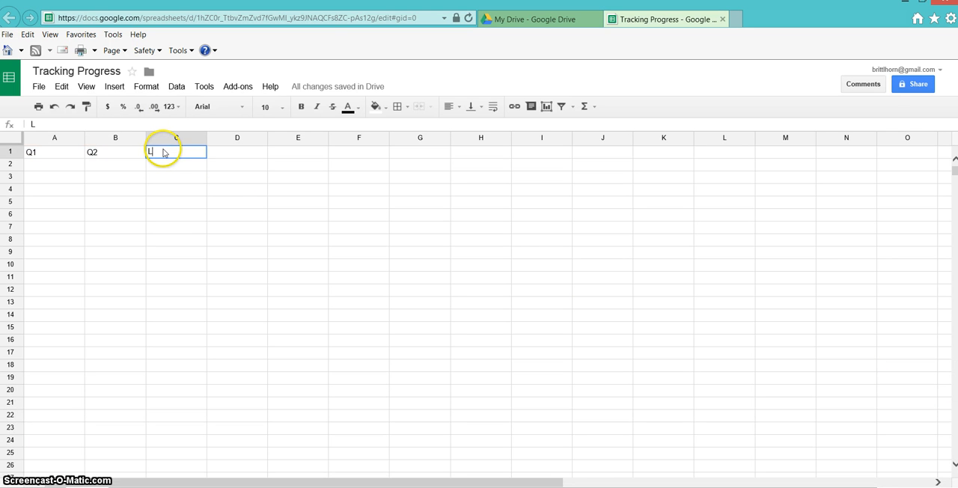
Step: Enter the header "Learning Target To Improve" in cell C1 and widen column C to fit it
key("BackSpace")
type("ning Target To")
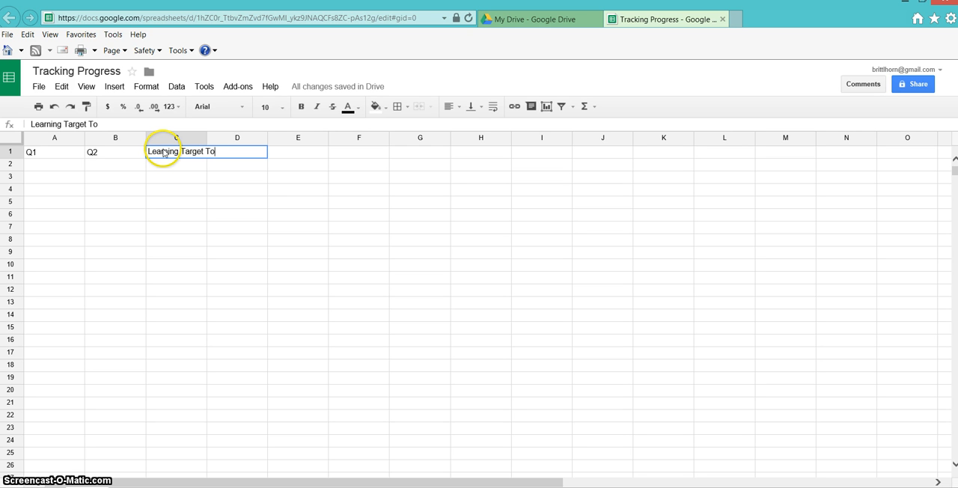
type(" Imporove")
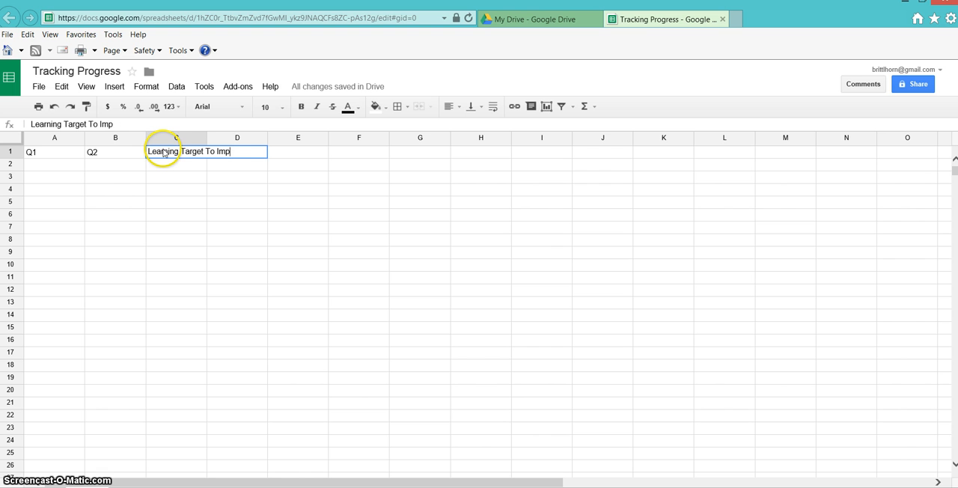
left_click_drag(207, 137, 270, 140)
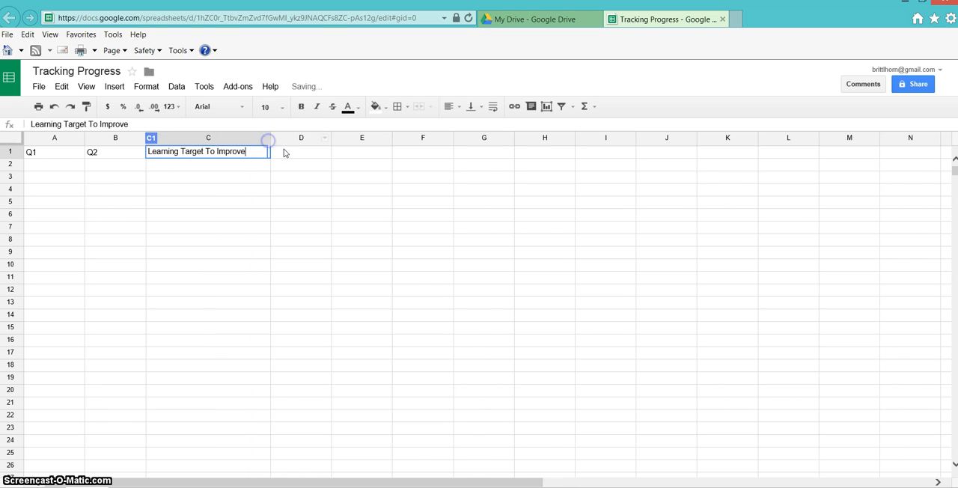
Step: Enter the header "Goal to Work on For Next Test" in cell D1 and widen column D to fit it
left_click(282, 152)
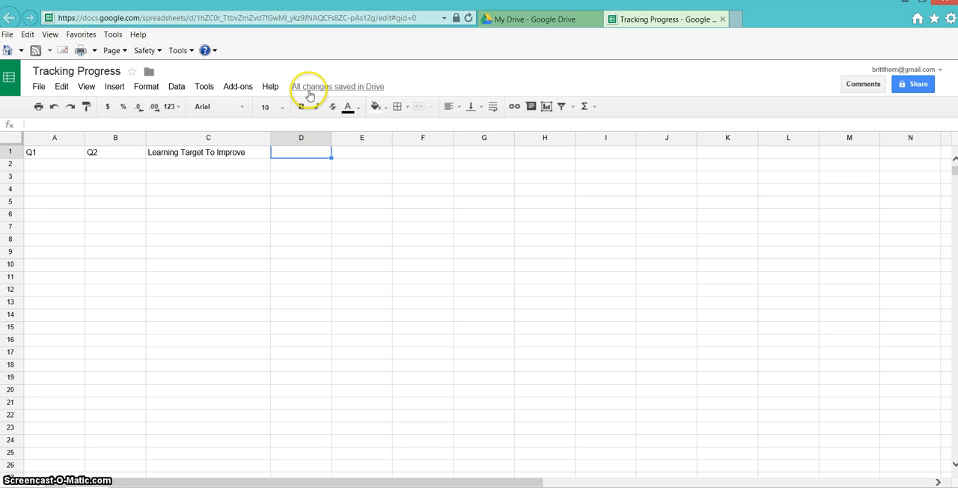
type("Goal to Work on  For Next Test")
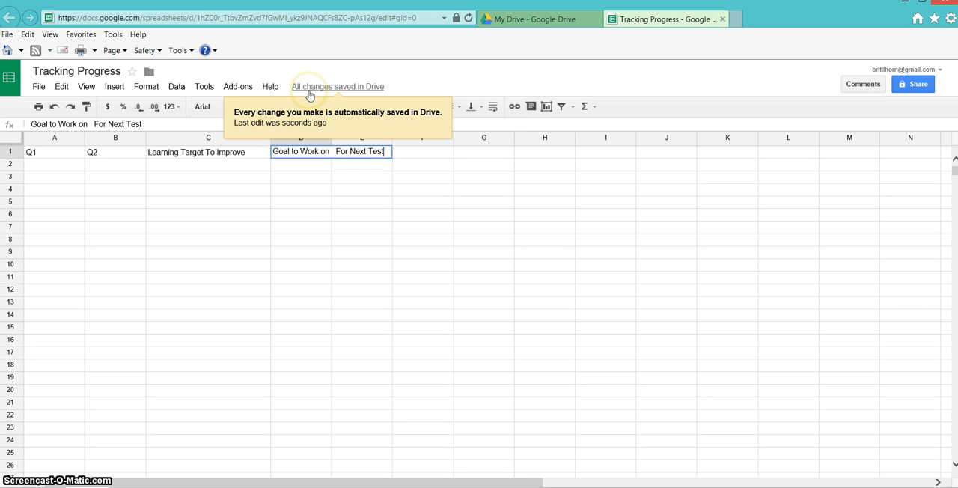
left_click(314, 188)
left_click_drag(331, 137, 394, 137)
Step: Add data validation to cell A2 with the list of items 0, 1, 2, 3, 4, 5 and help text shown
left_click(64, 167)
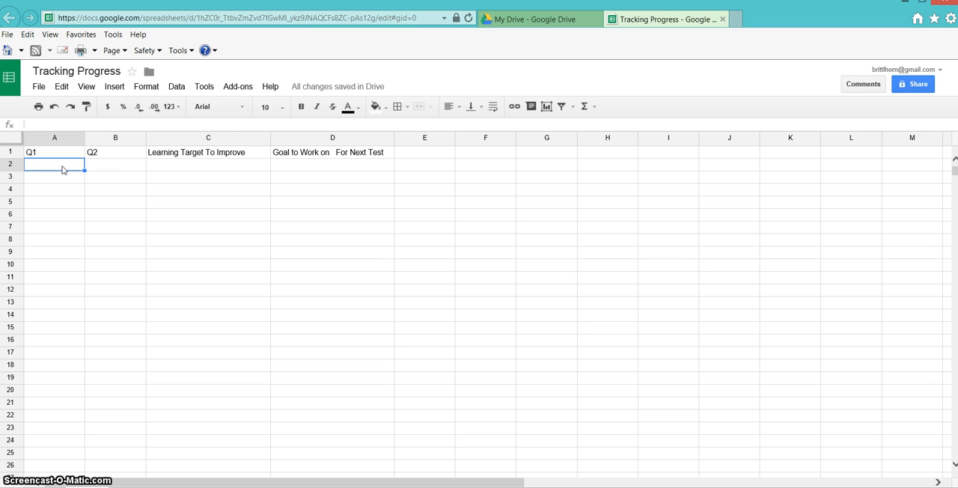
left_click(177, 87)
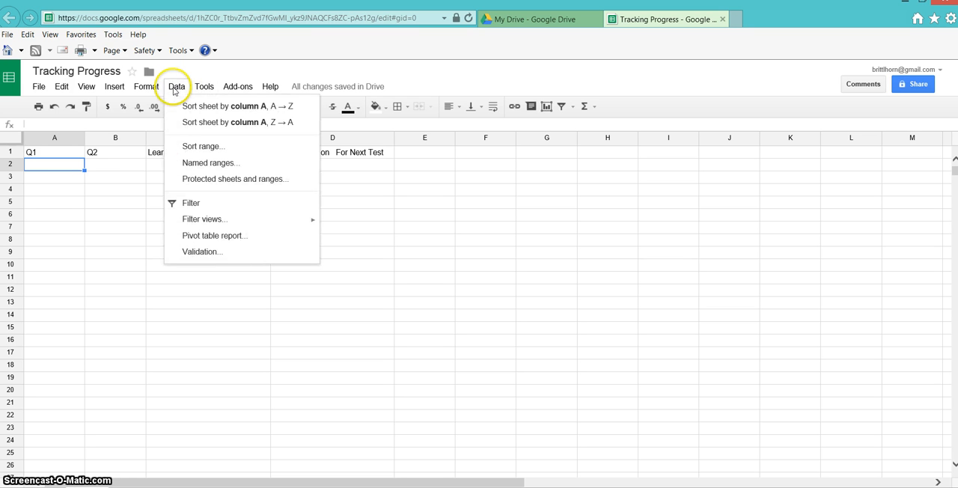
left_click(202, 252)
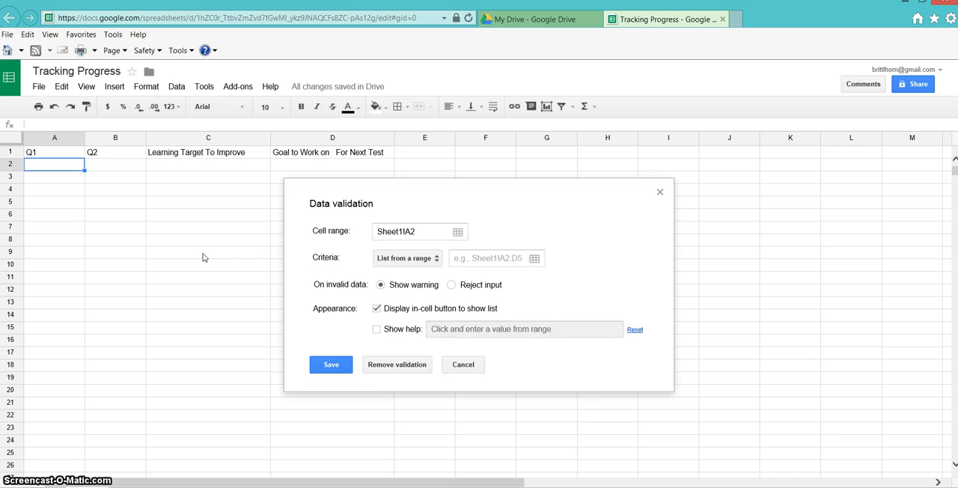
left_click(420, 258)
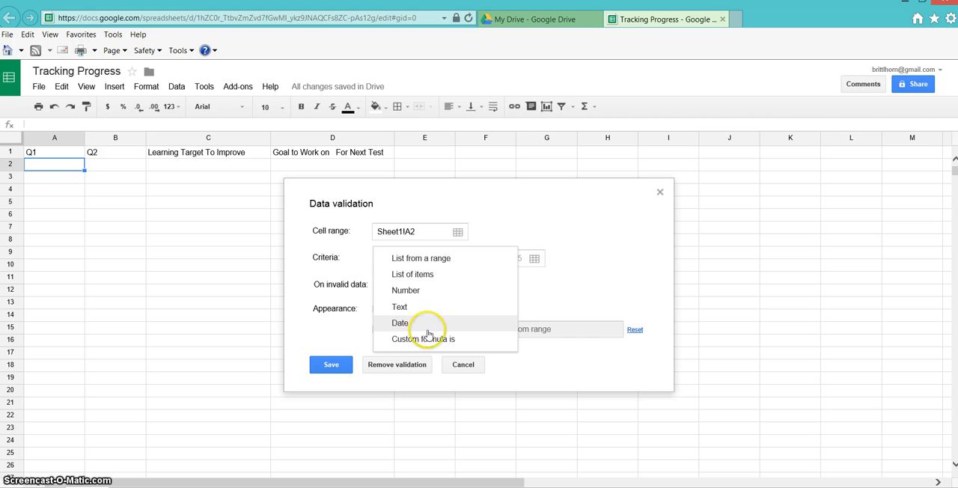
left_click(427, 275)
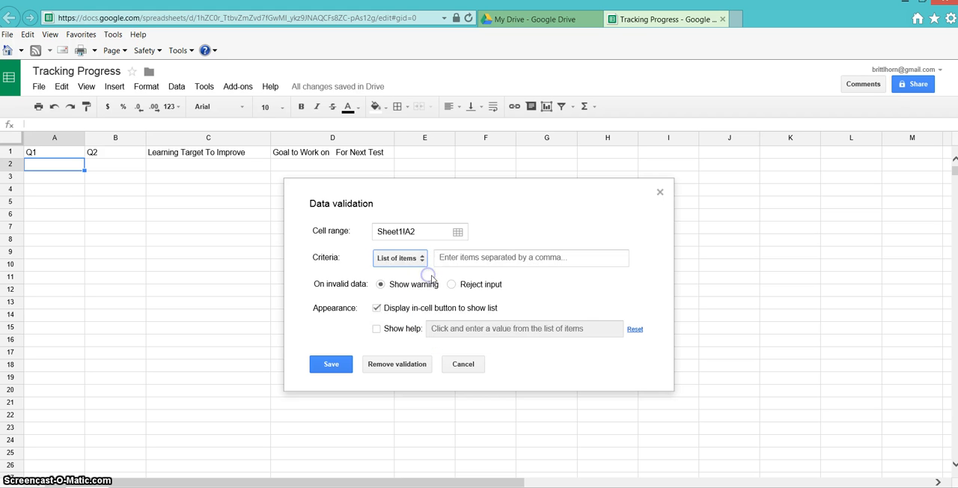
left_click(457, 259)
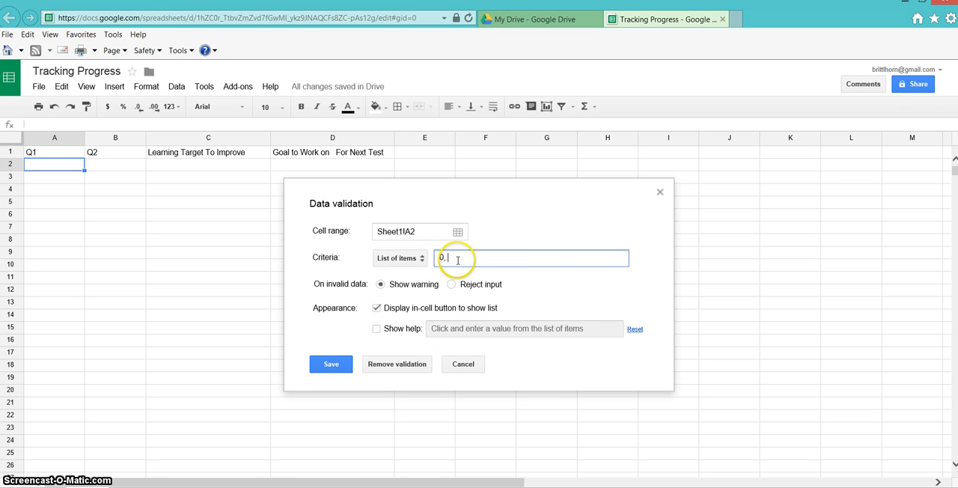
type("0, 1, 2")
key("alt+space")
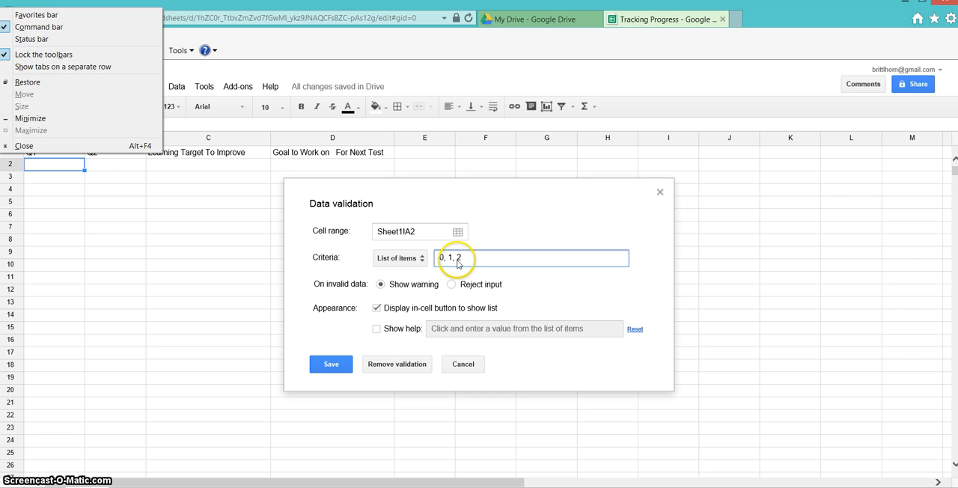
left_click(466, 255)
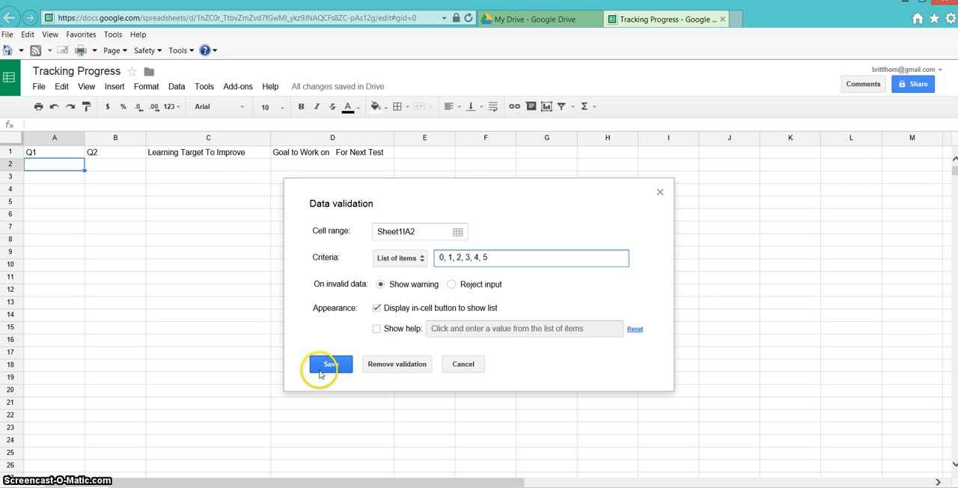
left_click(389, 331)
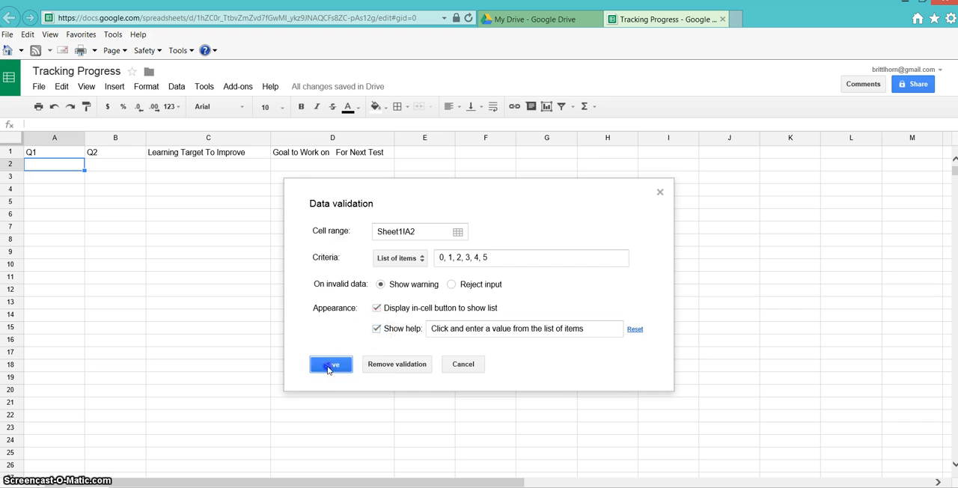
left_click(331, 364)
Step: Add data validation to cell B2 that requires text containing "test"
left_click(122, 163)
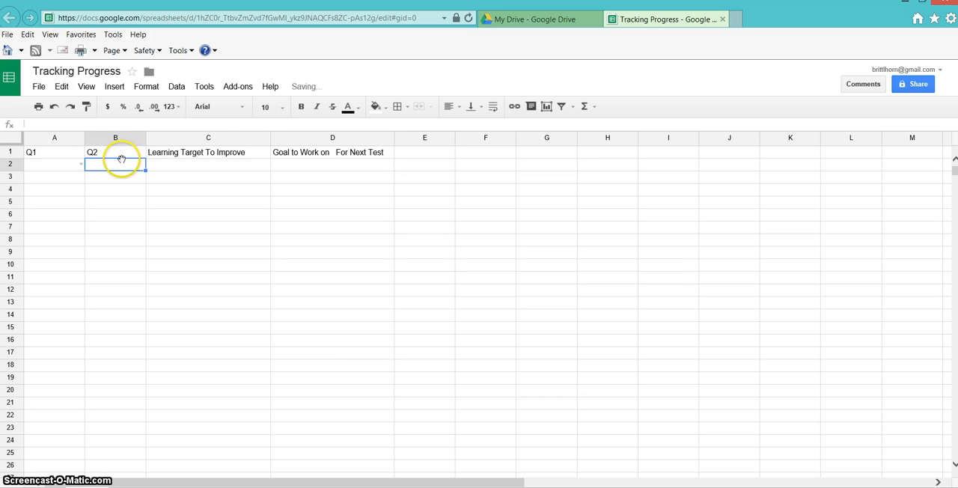
left_click(176, 87)
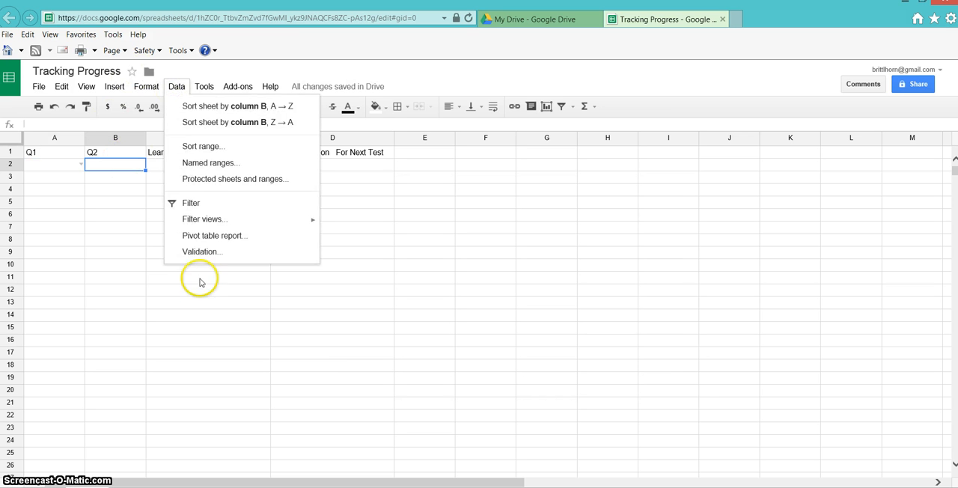
left_click(196, 252)
left_click(419, 258)
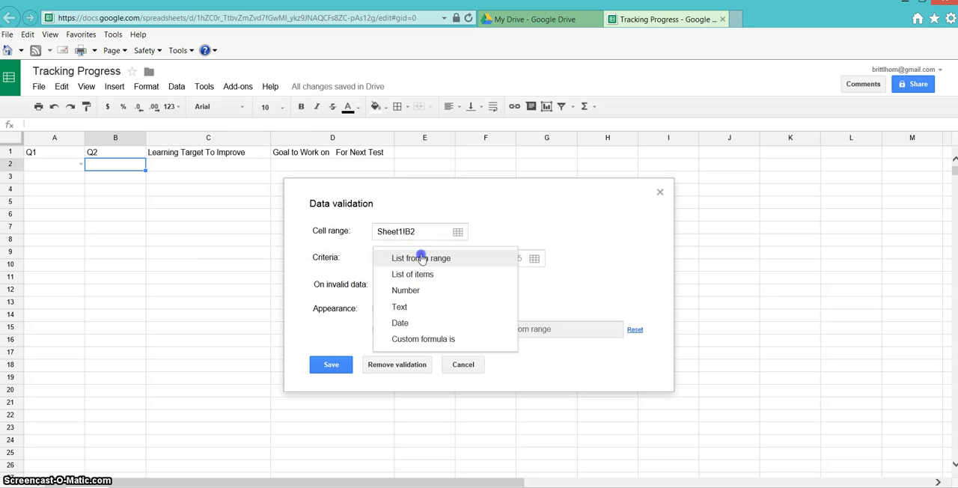
left_click(410, 306)
left_click(512, 258)
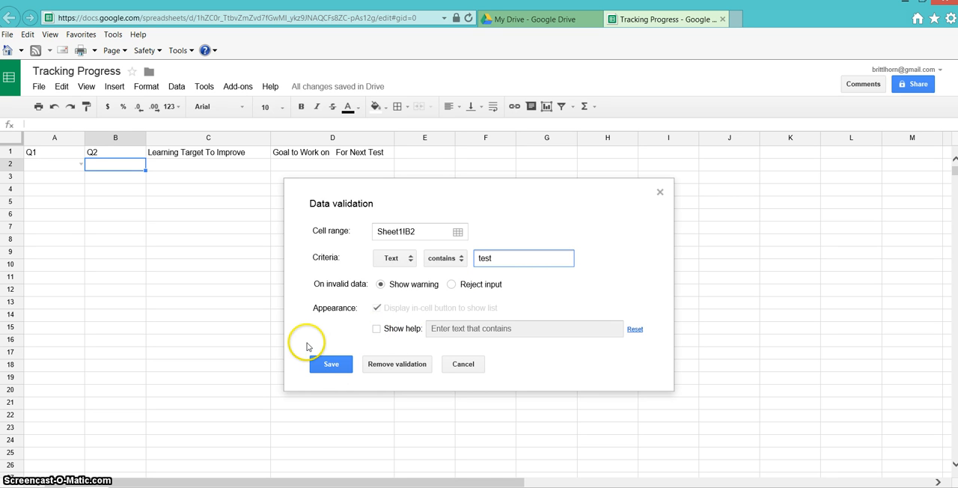
left_click(331, 364)
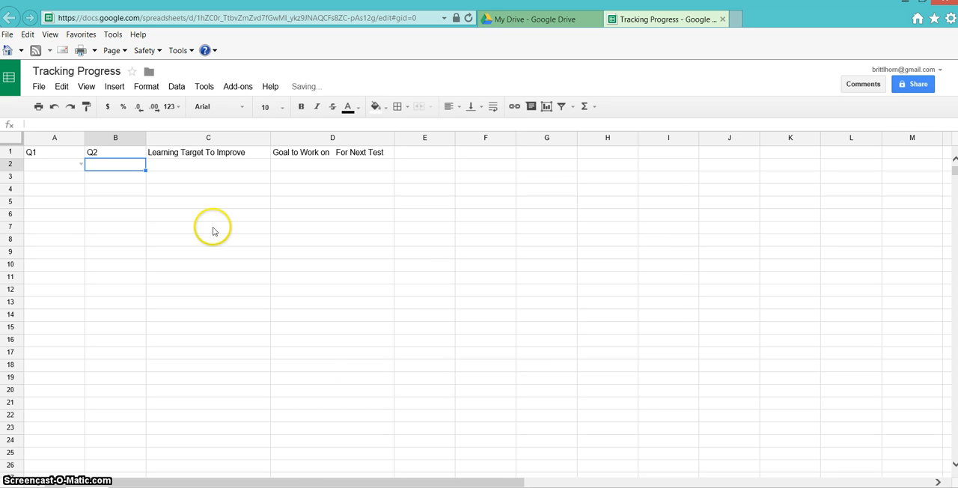
Step: Add data validation to cell C2 with the list of items thesis, body paragraphs, conclusion and help text shown
left_click(191, 168)
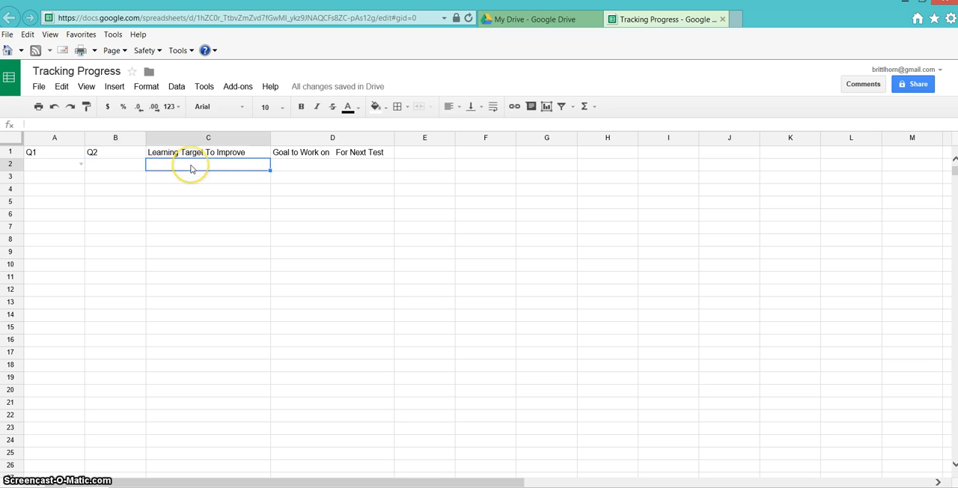
left_click(177, 86)
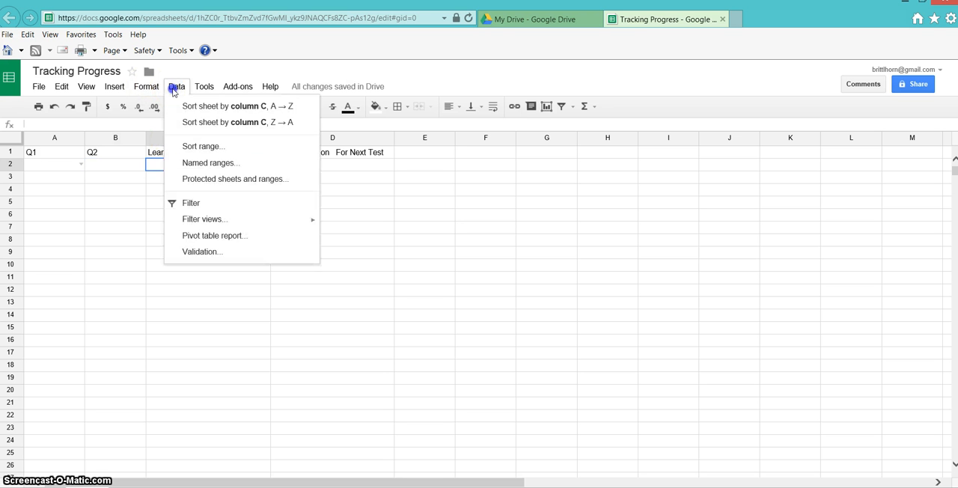
left_click(203, 251)
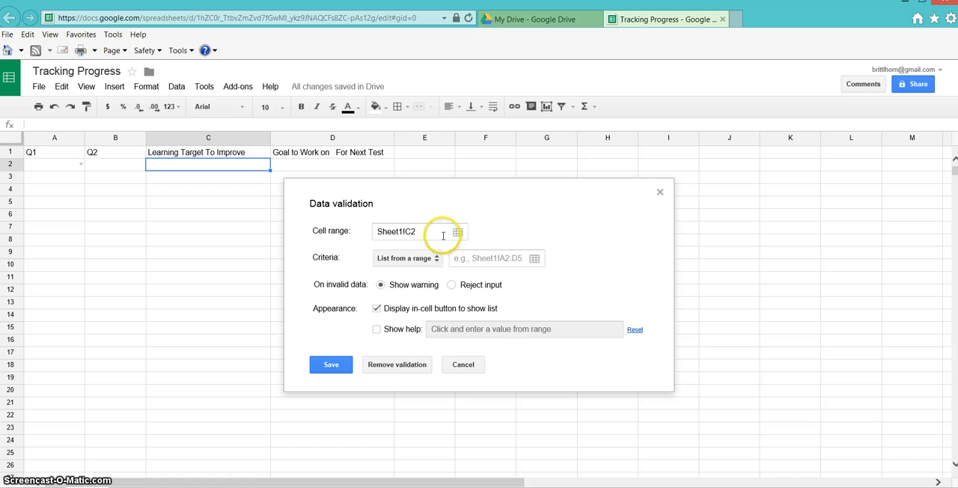
left_click(424, 258)
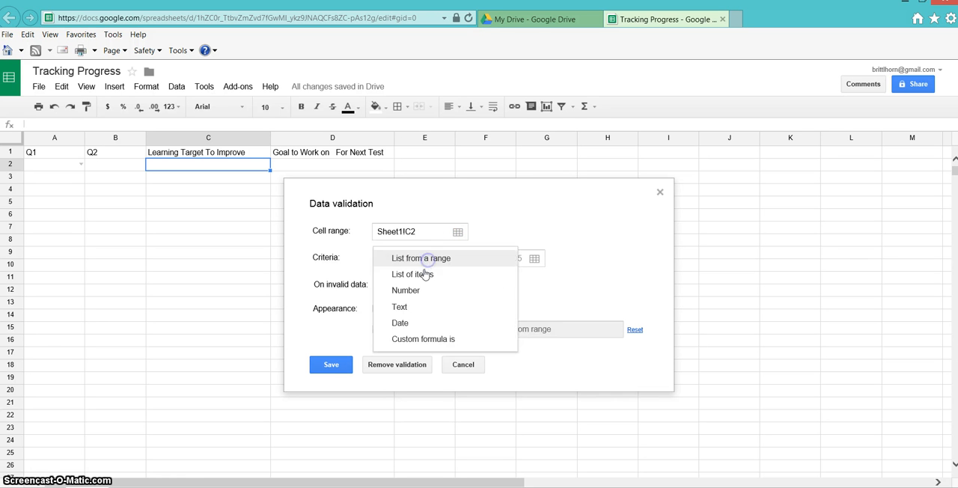
left_click(421, 276)
left_click(473, 257)
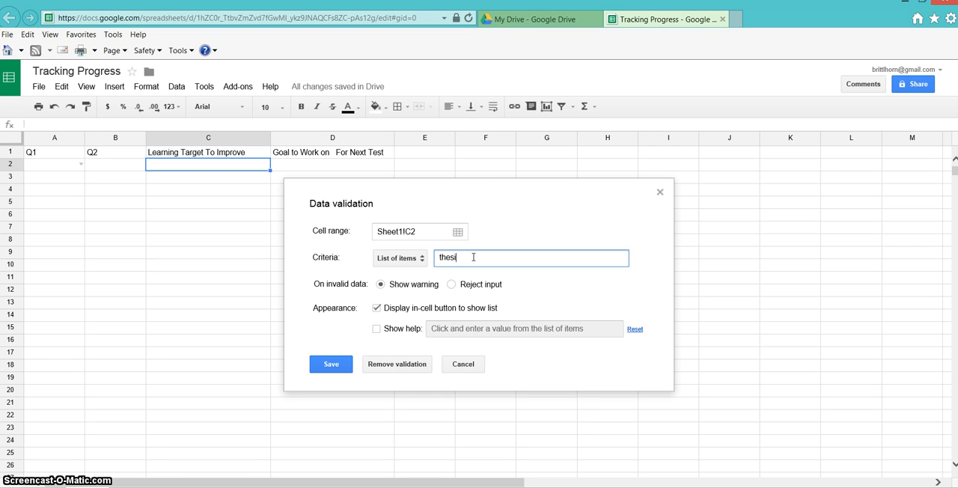
type("thesis, body parag")
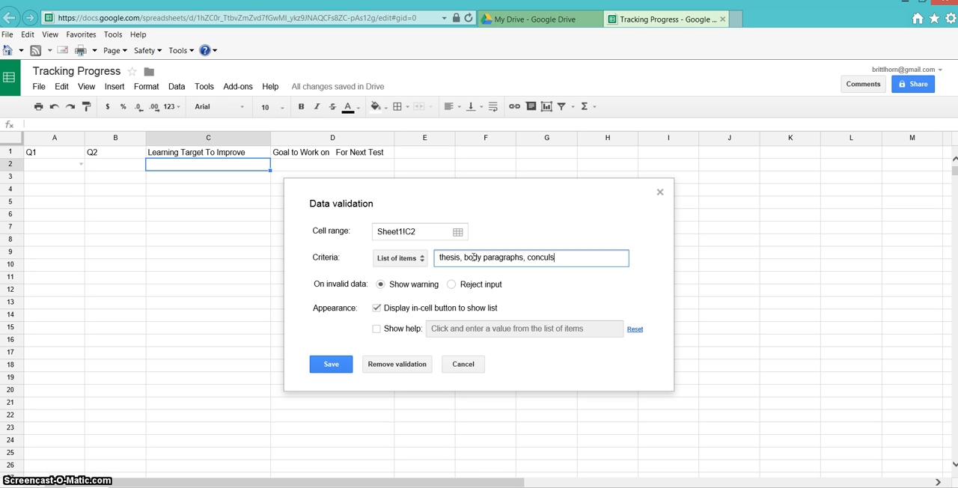
type("raphs, conclusion")
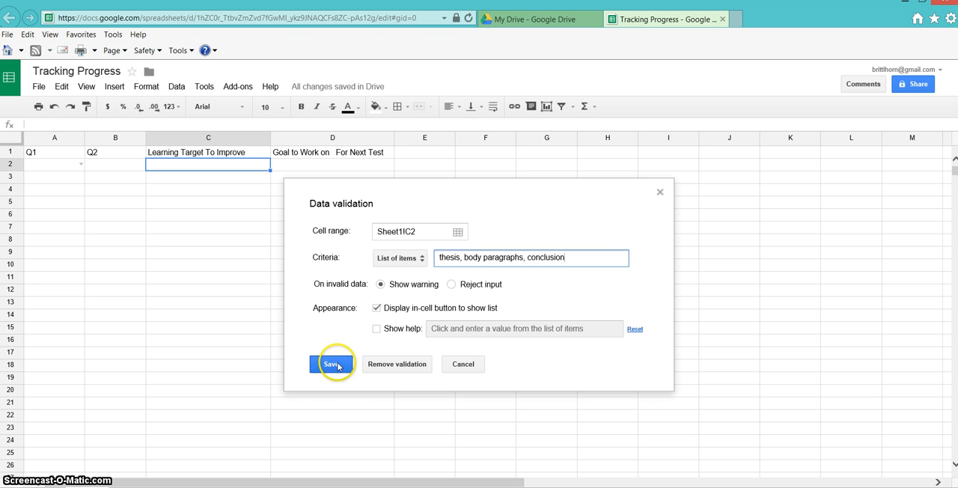
left_click(377, 329)
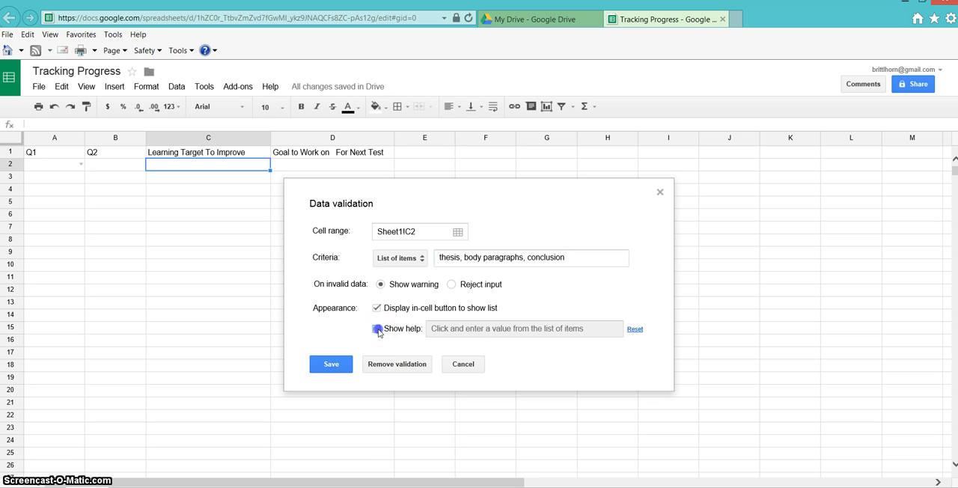
left_click(331, 364)
Step: Create a conditional formatting rule for column B that gives cells containing "test" a green background
left_click(303, 169)
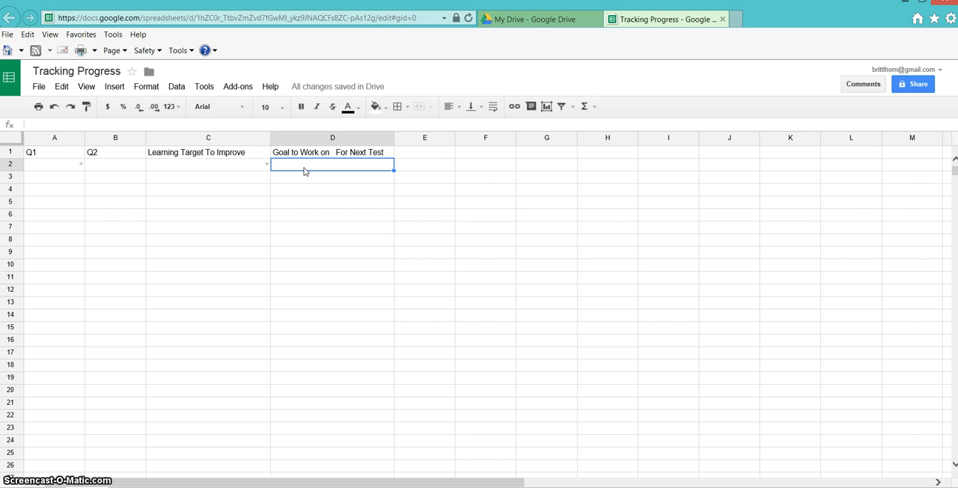
left_click(93, 179)
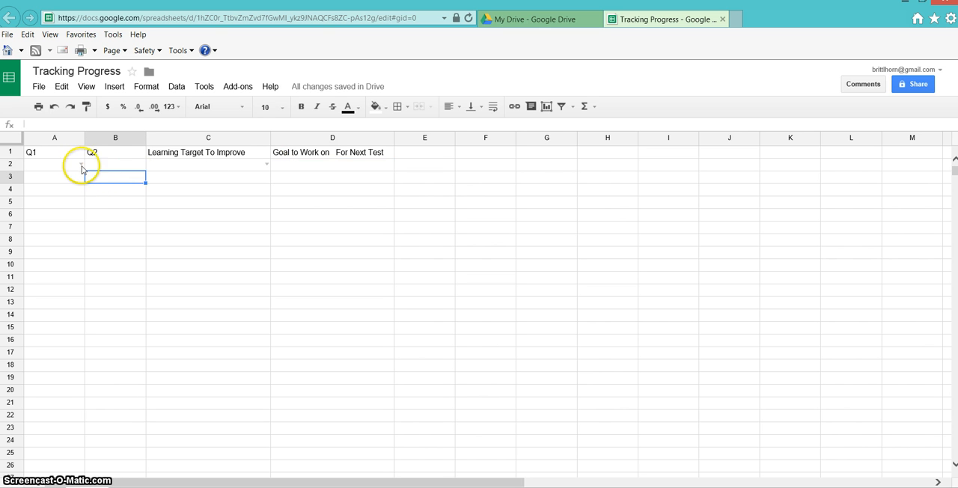
left_click(97, 166)
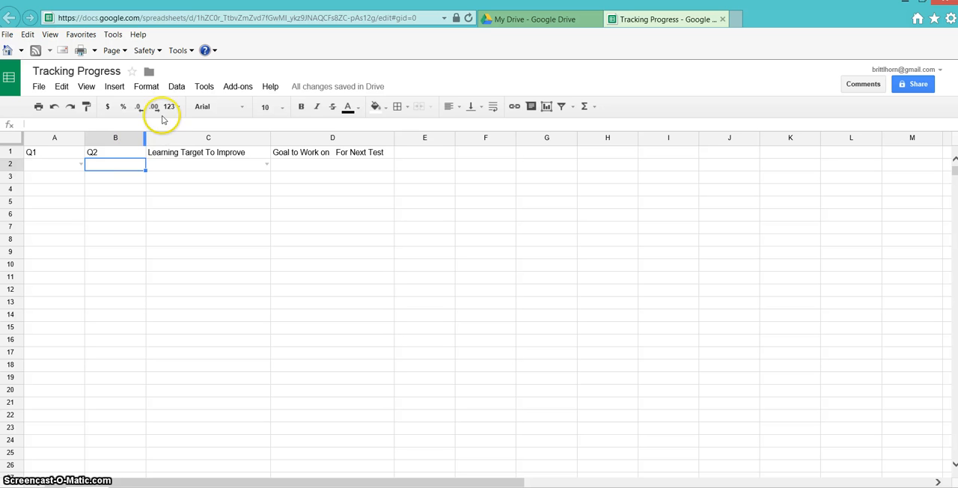
left_click(140, 138)
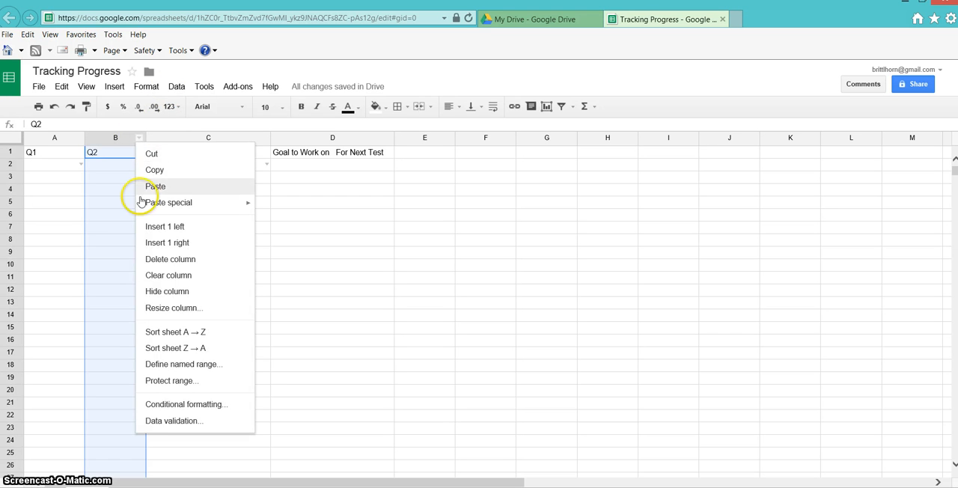
left_click(154, 405)
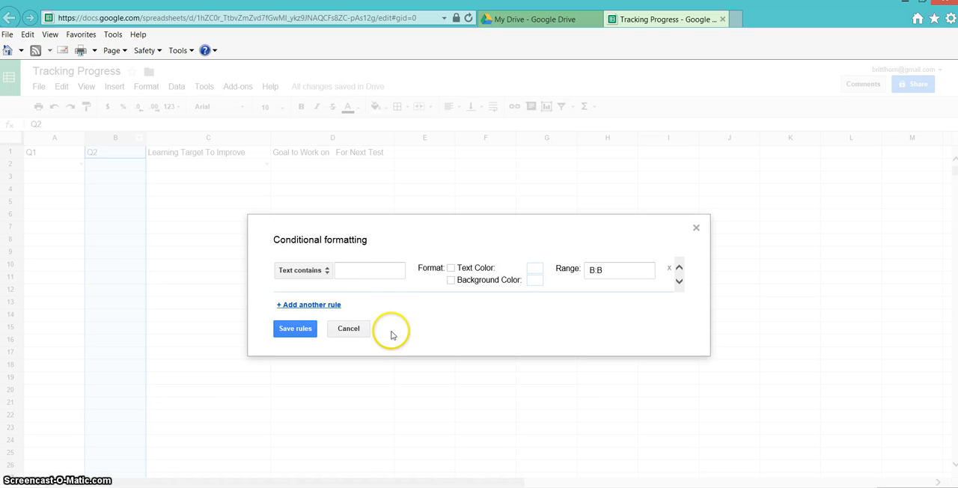
left_click(358, 271)
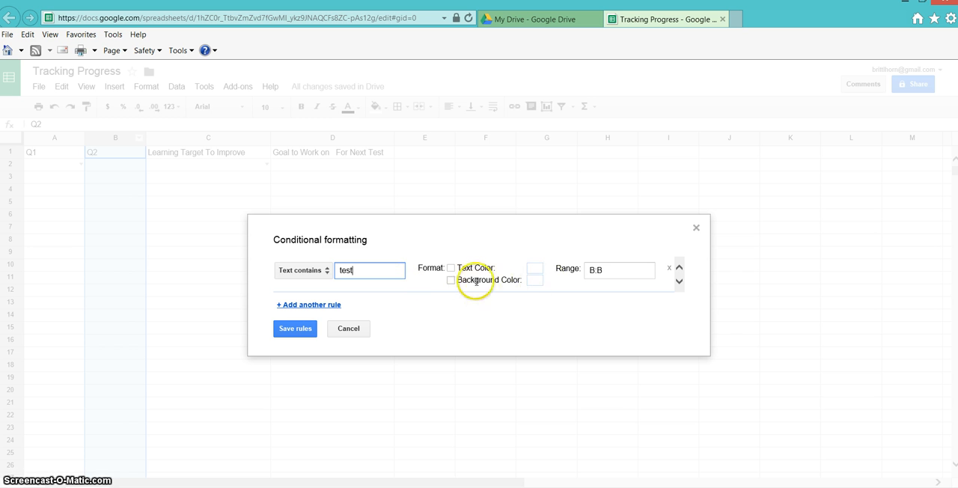
left_click(453, 279)
left_click(583, 314)
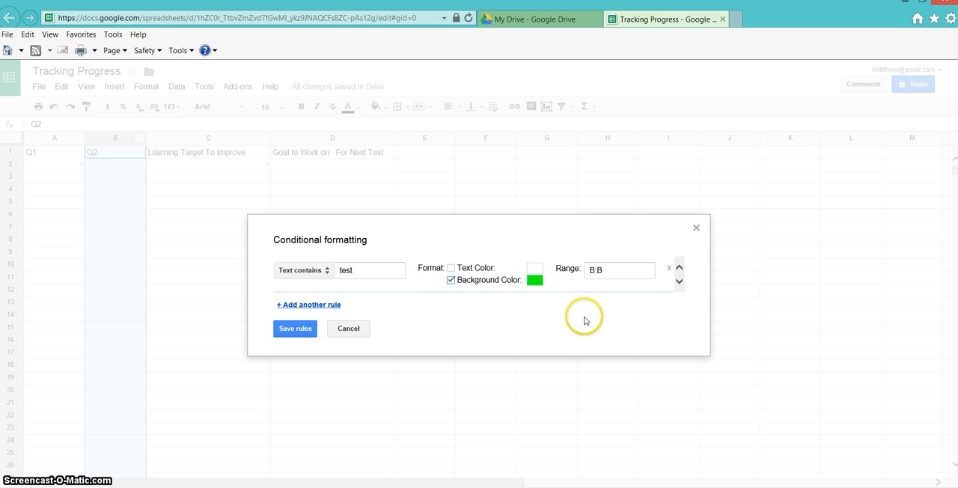
Step: Add a second column B rule that colors text red where it does not contain "test", and save the rules
left_click(307, 305)
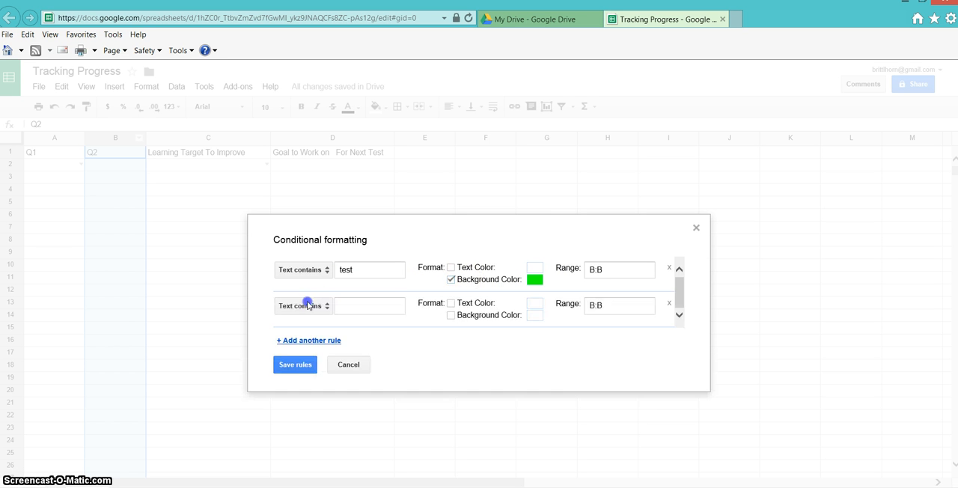
left_click(318, 290)
left_click(315, 304)
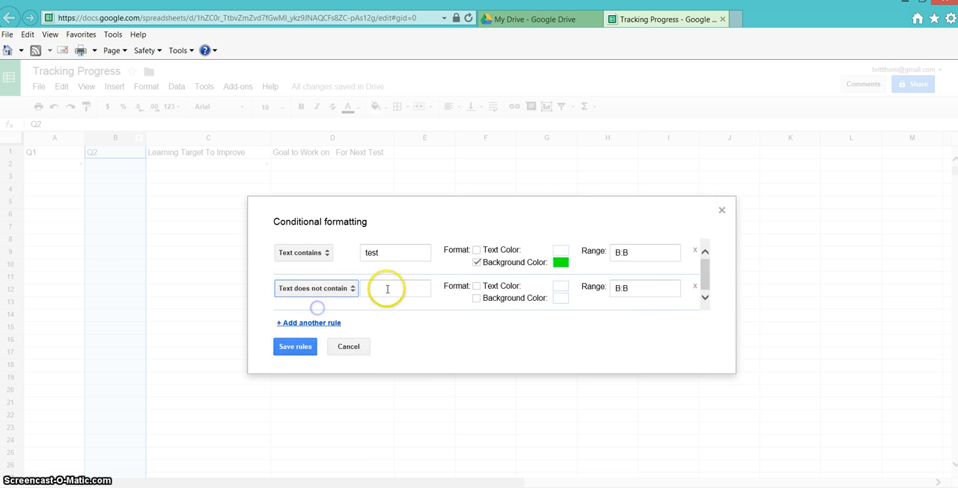
left_click(395, 288)
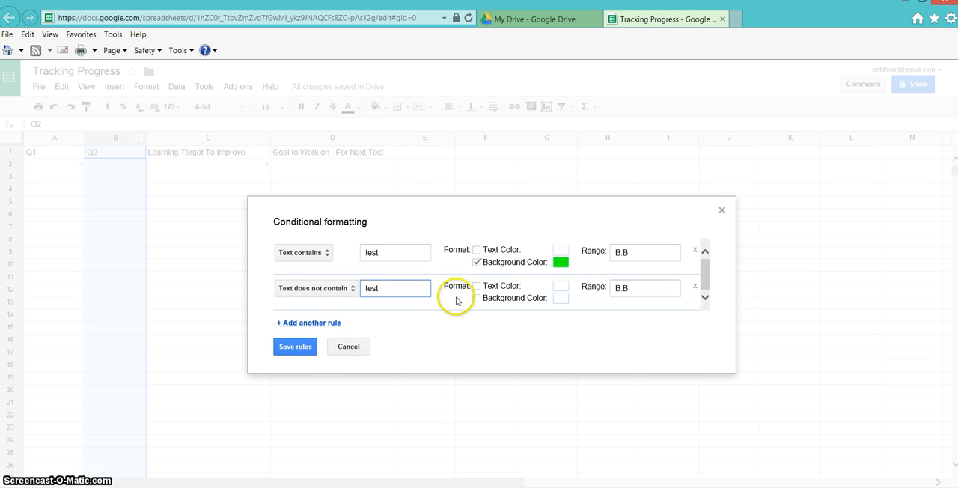
left_click(476, 286)
left_click(577, 320)
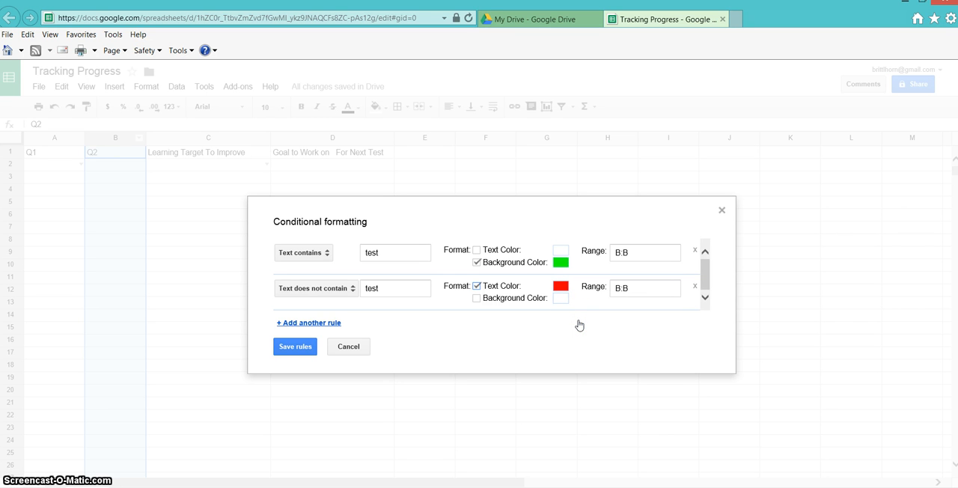
left_click(297, 350)
Step: Try the formatting rules by entering "test" in cell B2 and "don't know" in cell B3
left_click(124, 170)
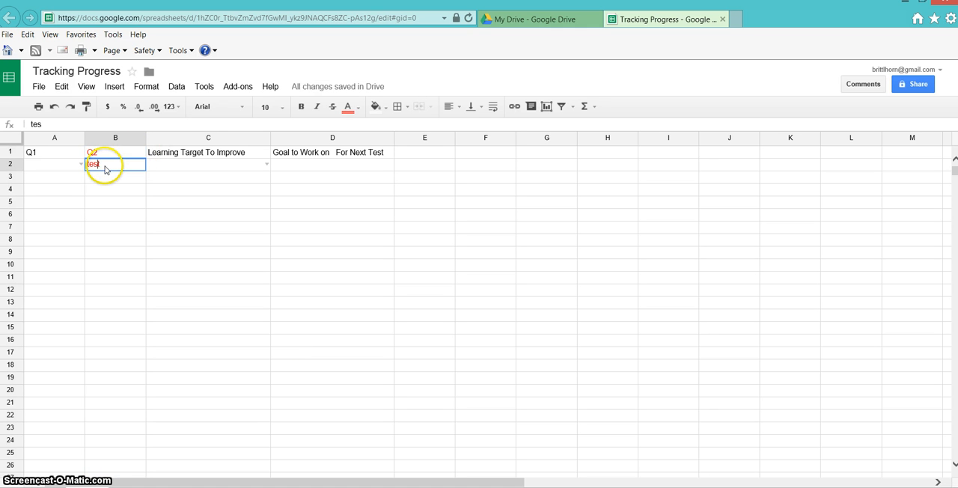
key("Return")
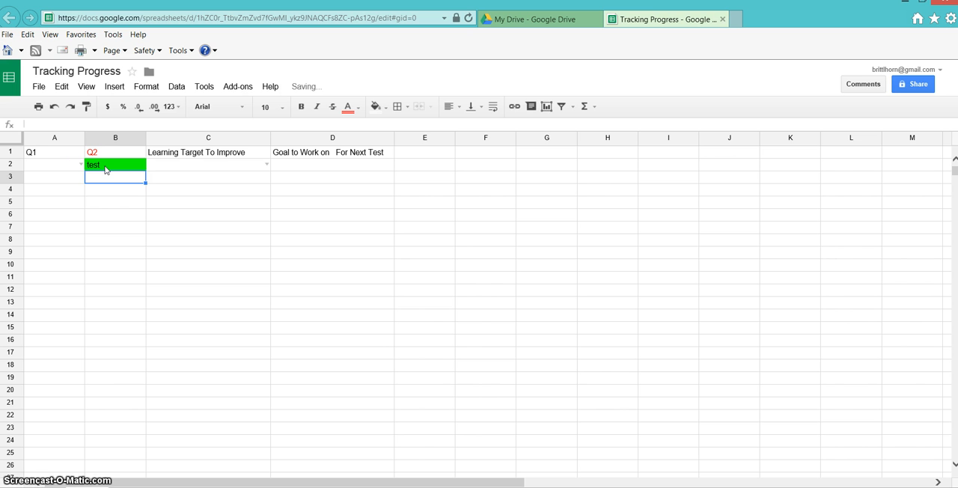
type("don't know")
key("Return")
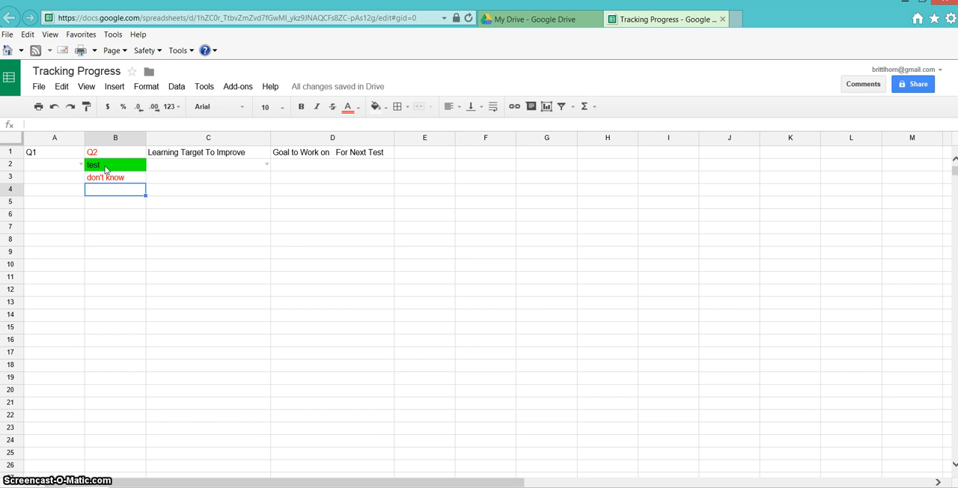
Step: Open the dropdown list in cell C2 to check its choices
left_click_drag(105, 169, 258, 164)
left_click(266, 165)
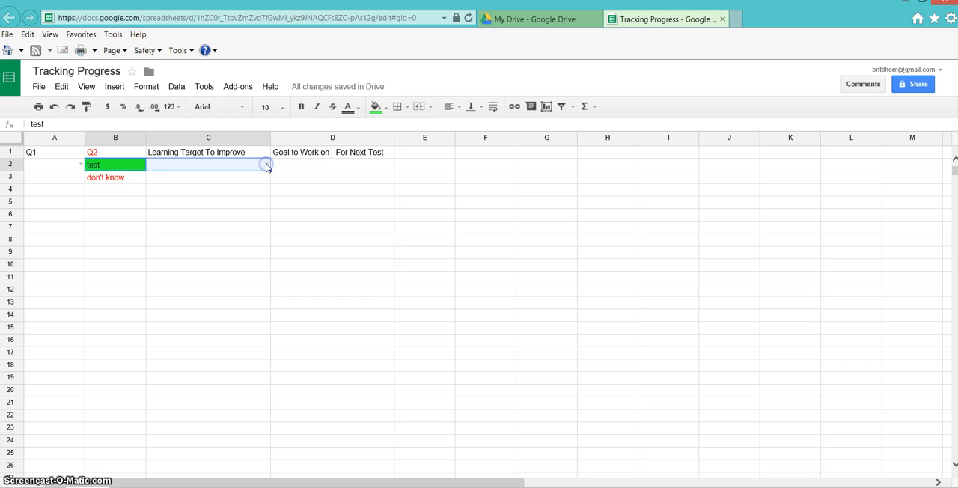
left_click(265, 164)
Step: Delete the sample entries from cells B3 and B2
left_click(113, 176)
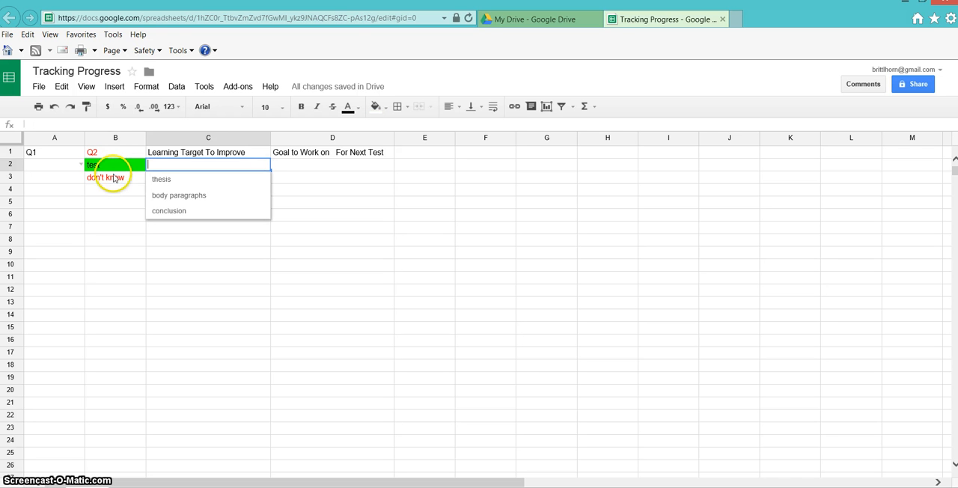
key("Delete")
key("Up")
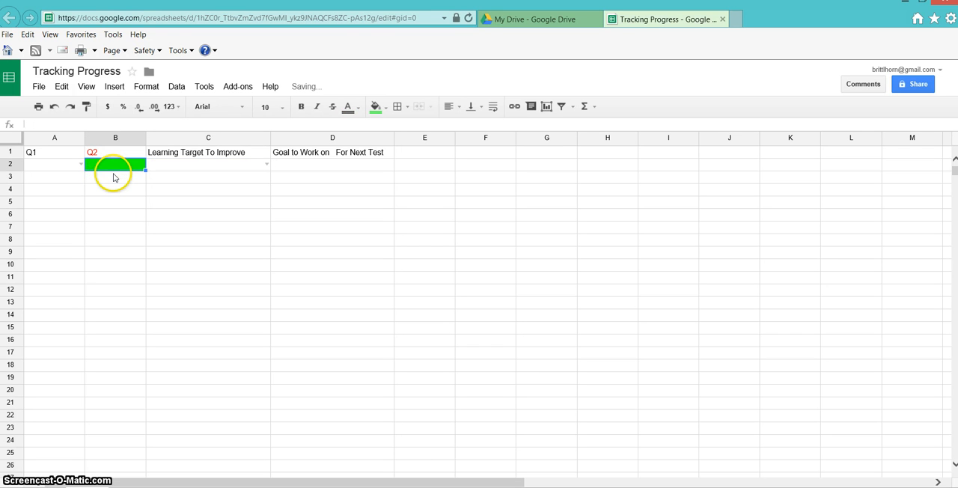
key("Delete")
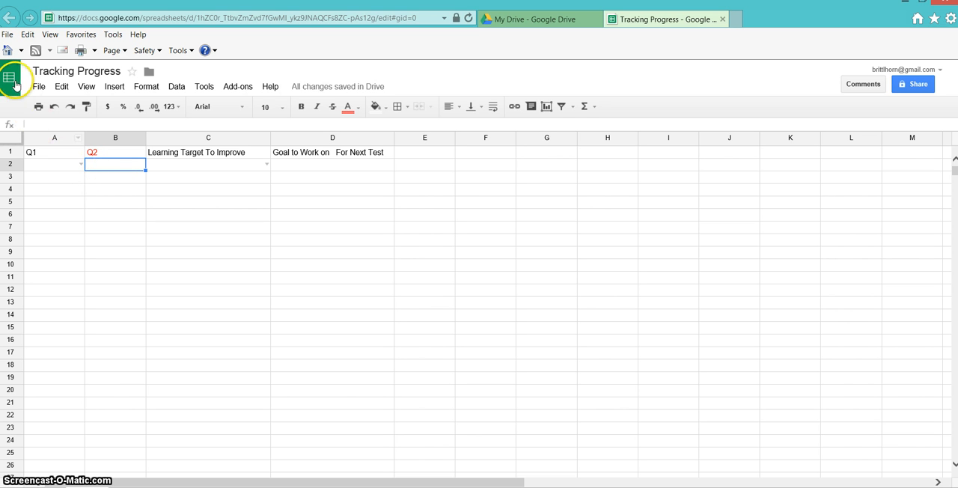
Step: Make a copy of the spreadsheet named "Copy of Tracking Progress"
left_click(38, 86)
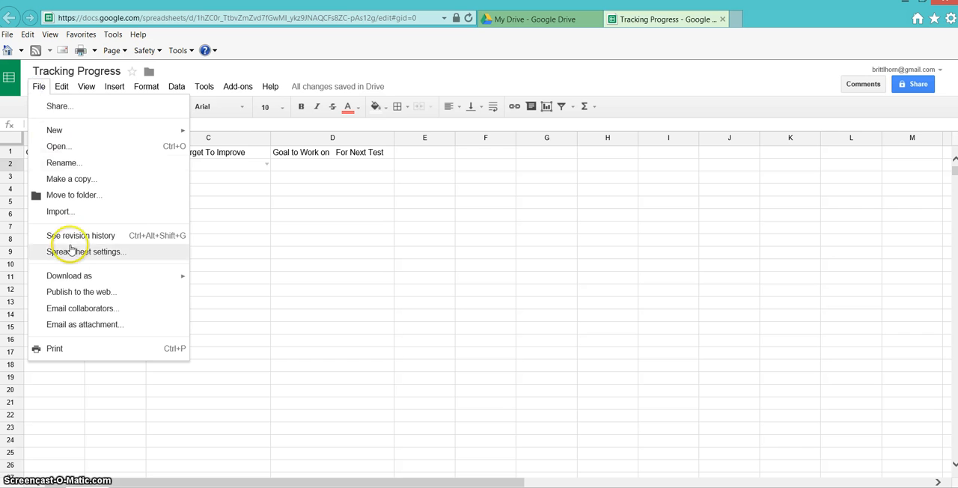
left_click(79, 179)
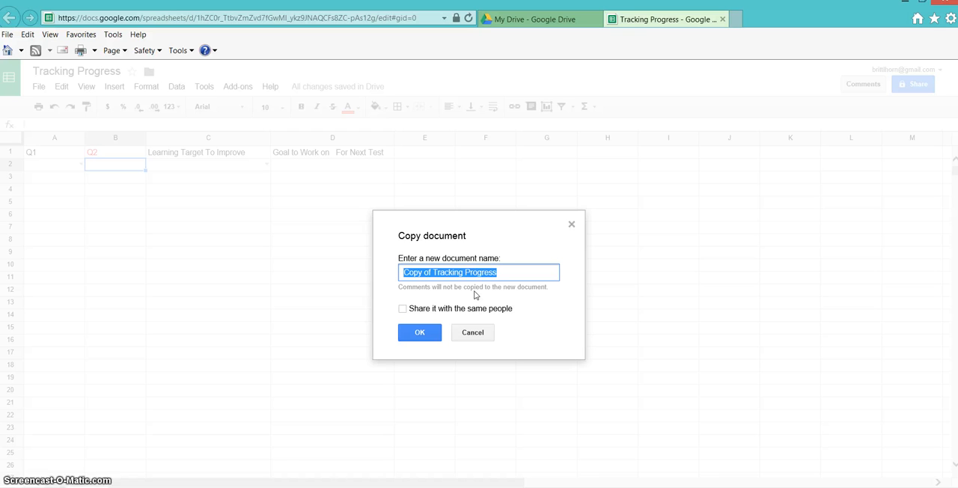
left_click(419, 332)
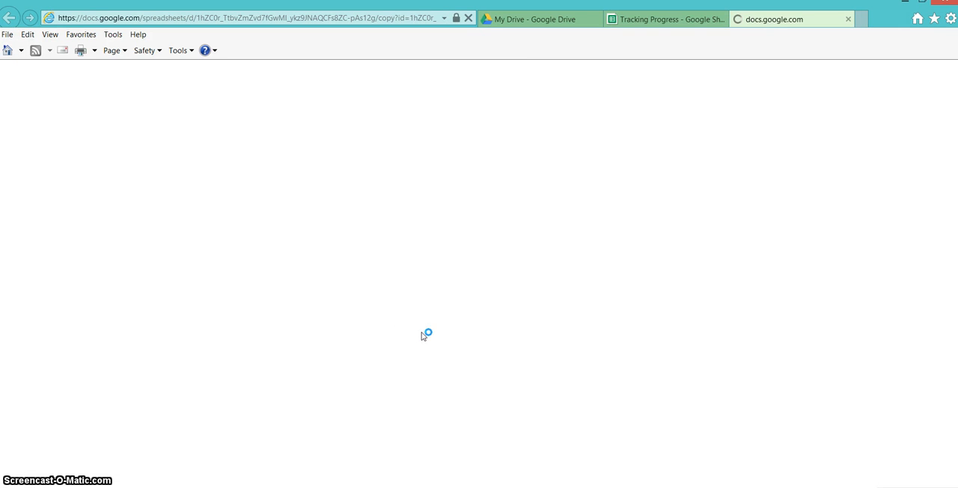
Step: Share the original Tracking Progress spreadsheet so that anyone with the link can edit, and save the visibility change
left_click(640, 19)
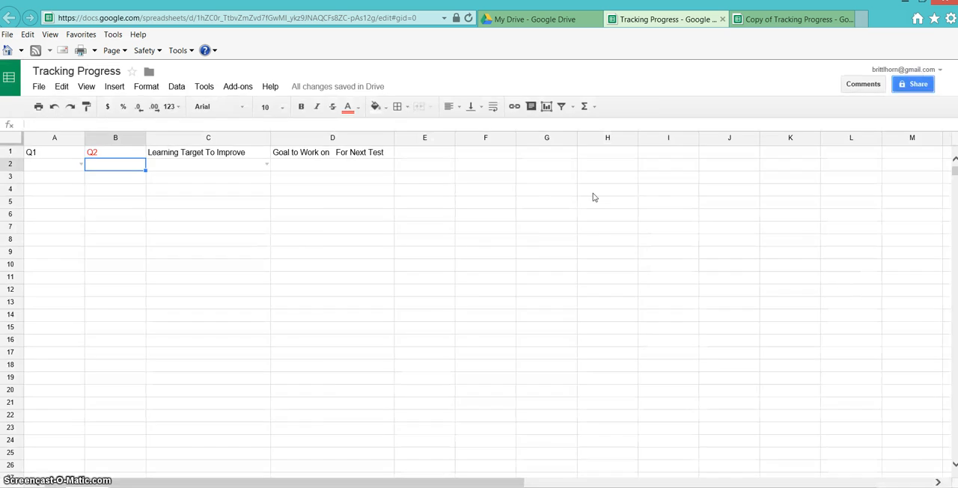
left_click(549, 241)
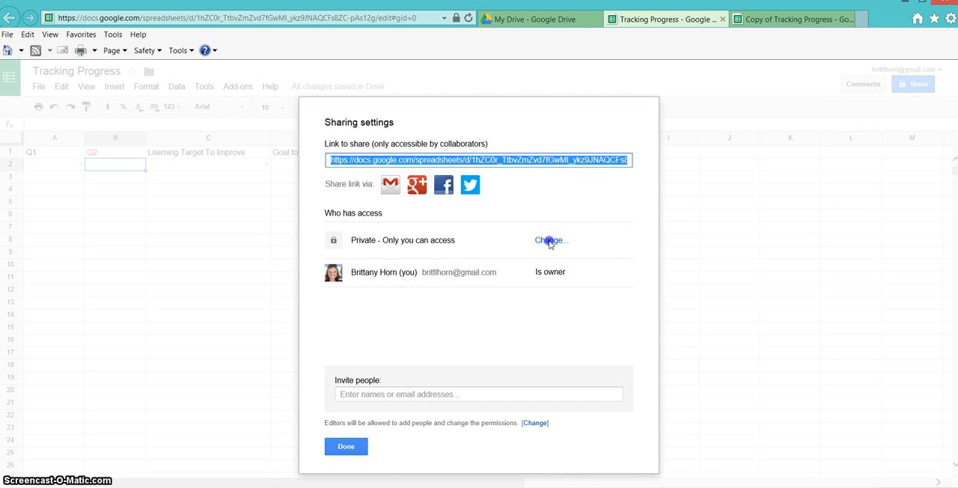
left_click(348, 268)
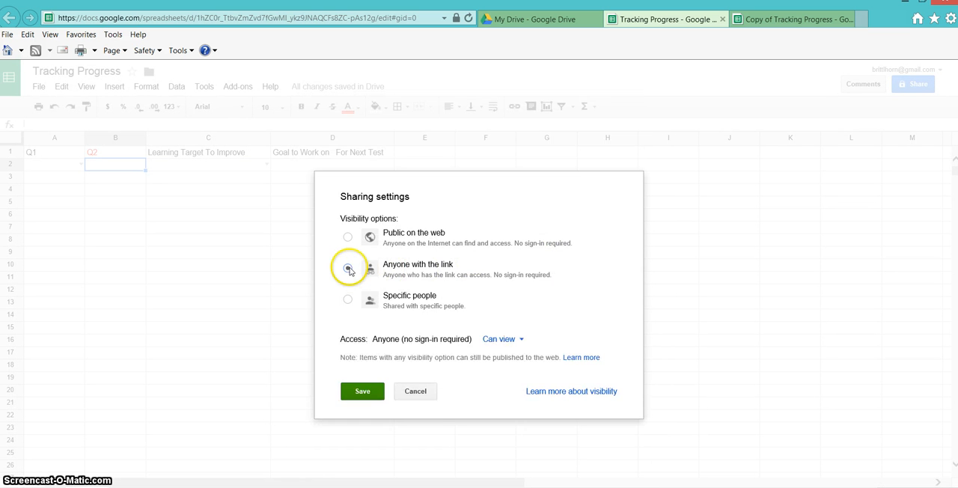
left_click(498, 339)
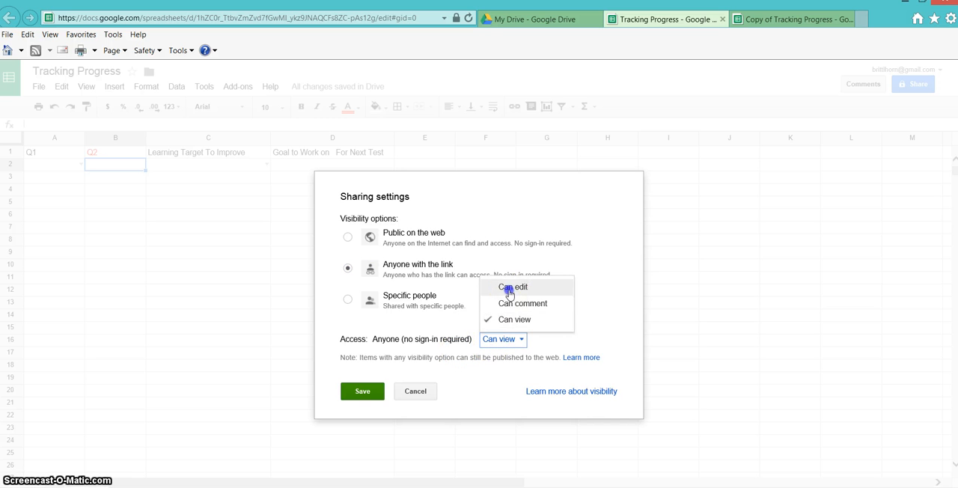
left_click(509, 290)
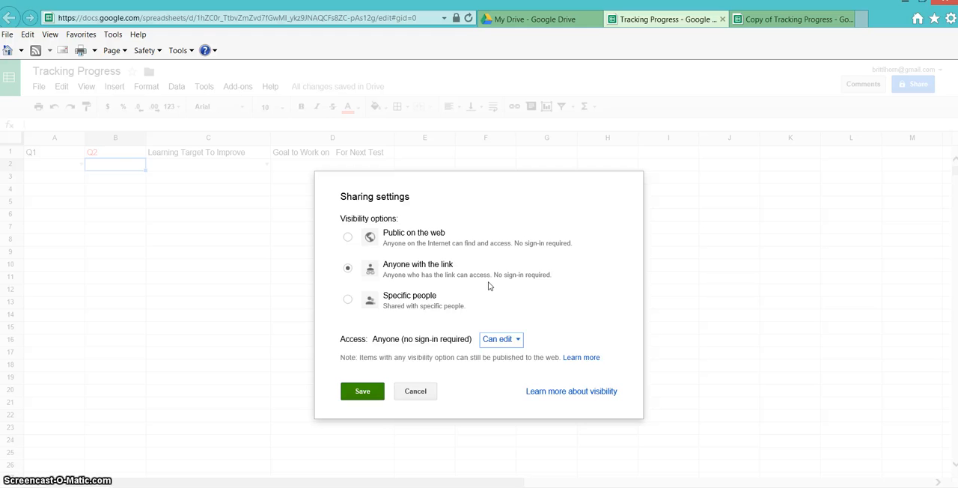
left_click(451, 307)
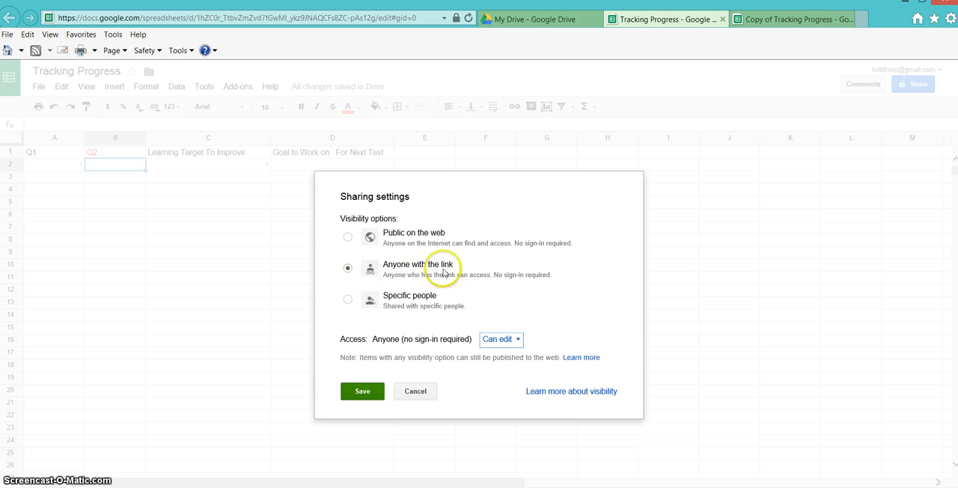
left_click(363, 394)
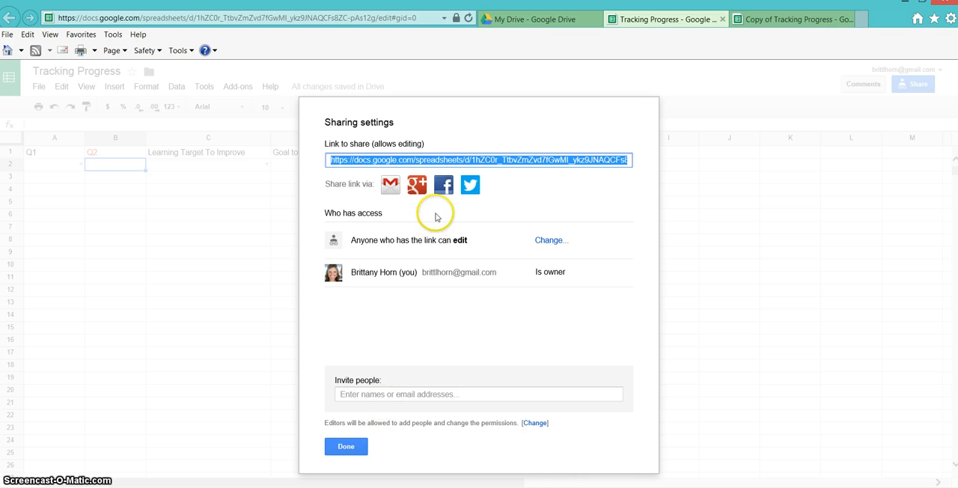
Step: Copy the spreadsheet's sharing link and close the sharing settings
right_click(451, 162)
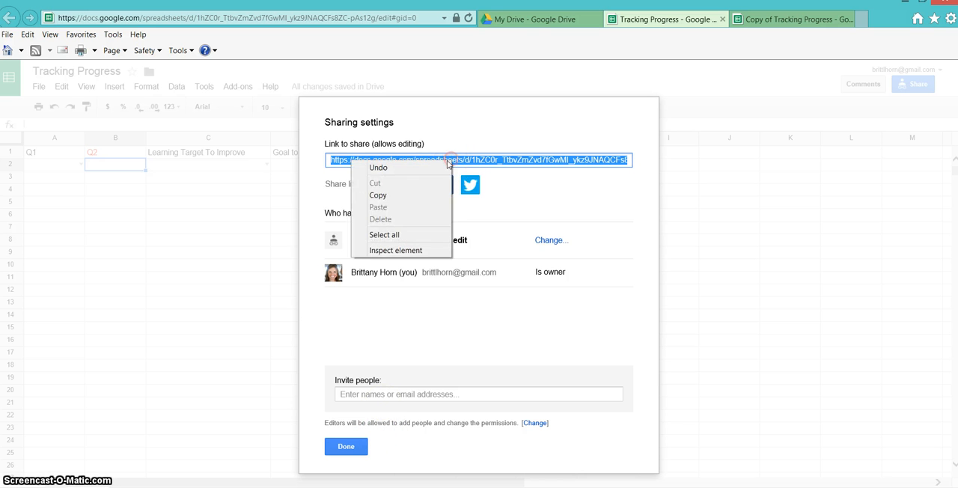
left_click(426, 199)
left_click(346, 447)
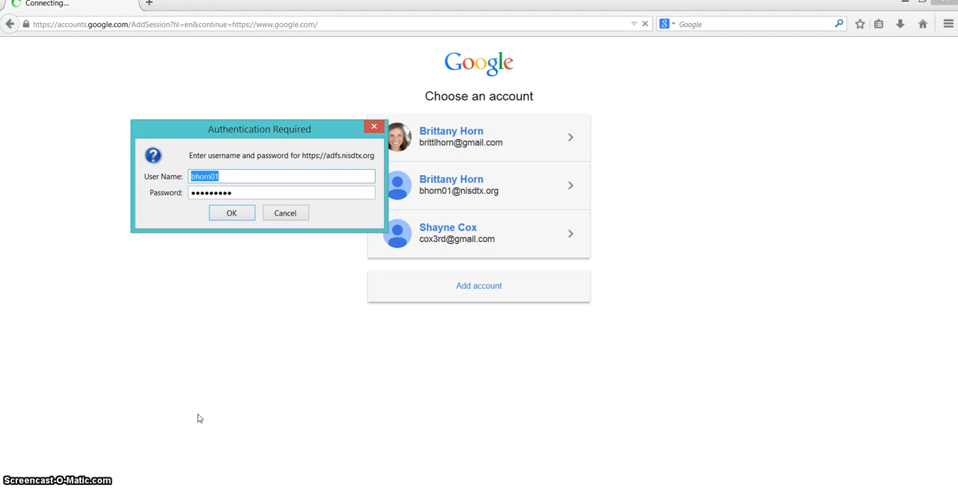
Step: Switch to Firefox and sign in to the school Google account with the saved user name and password
left_click(490, 193)
left_click(238, 176)
left_click(230, 214)
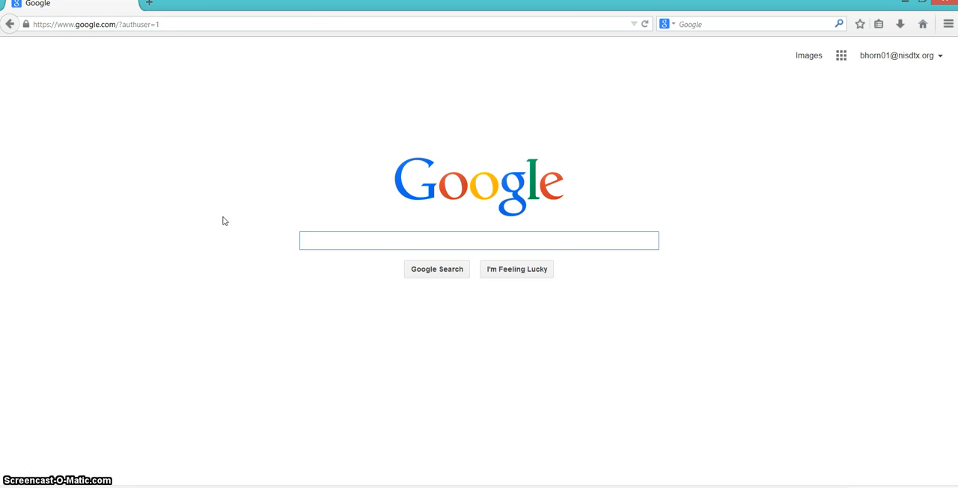
Step: Replace the current web address with the copied sharing link and open the shared spreadsheet
left_click(186, 24)
left_click(185, 25)
key("ctrl+v")
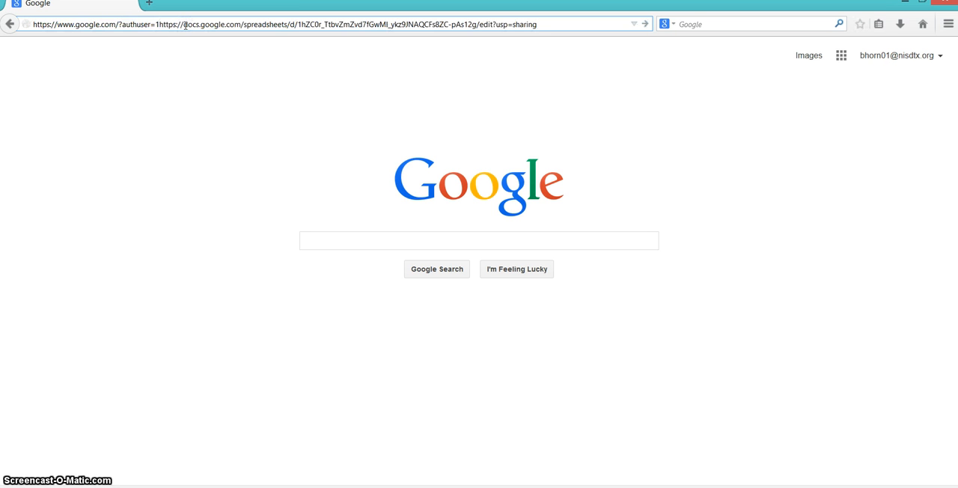
left_click_drag(157, 24, 8, 6)
key("BackSpace")
key("Return")
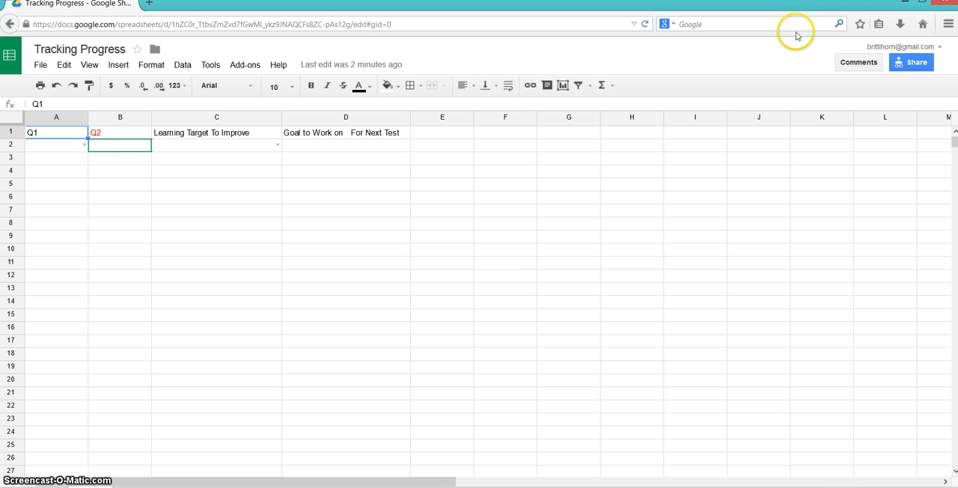
Step: Switch the shared spreadsheet to the school account and close the extra browser tab
left_click(887, 53)
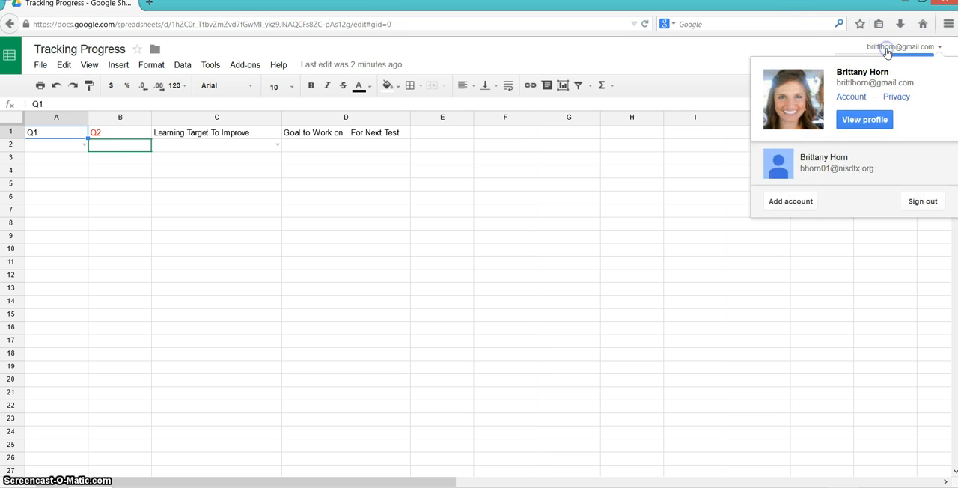
left_click(831, 157)
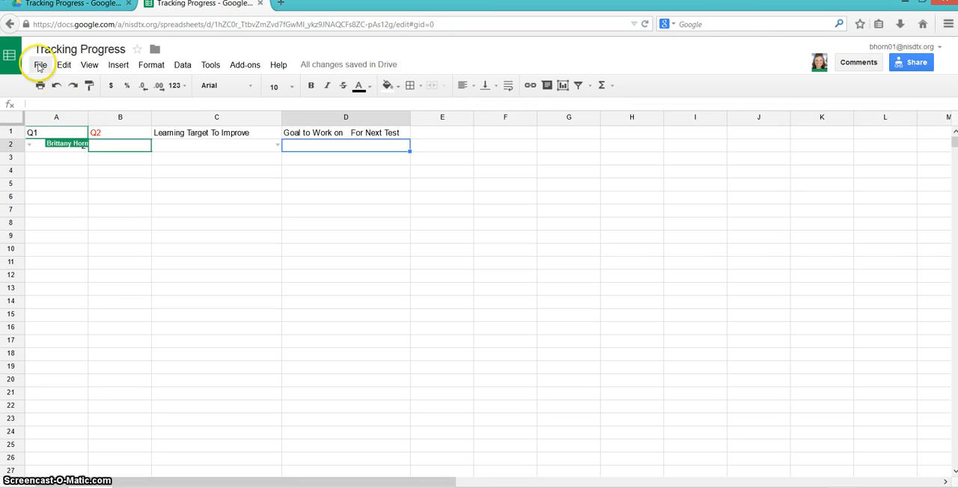
key("ctrl+w")
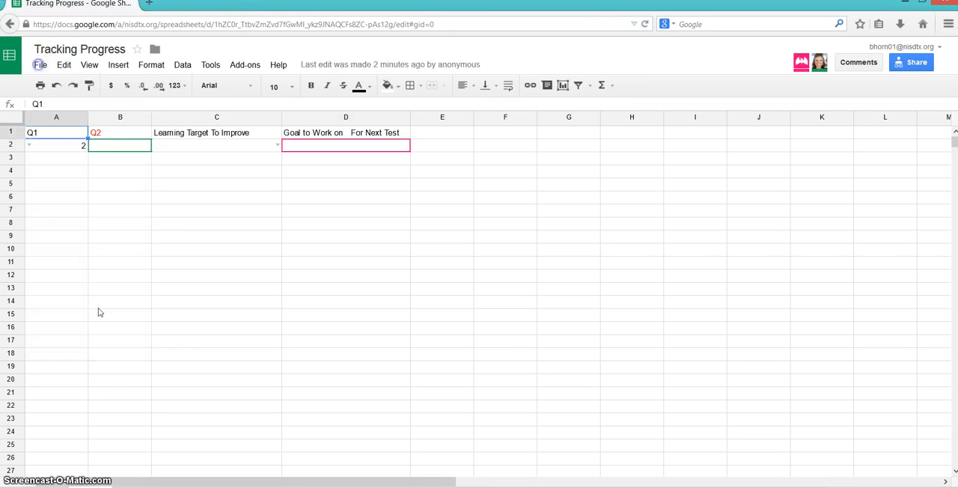
Step: Rename the shared spreadsheet to "Student" followed by the student's name
left_click(40, 65)
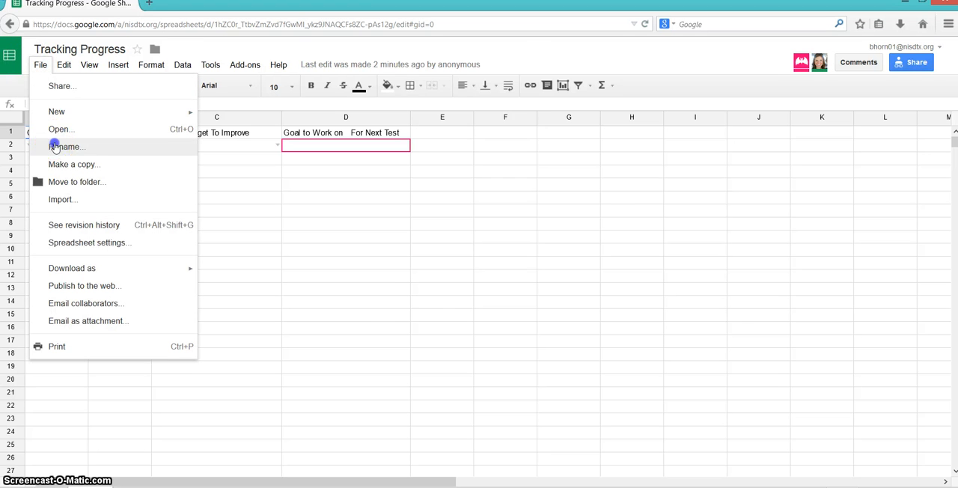
left_click(55, 147)
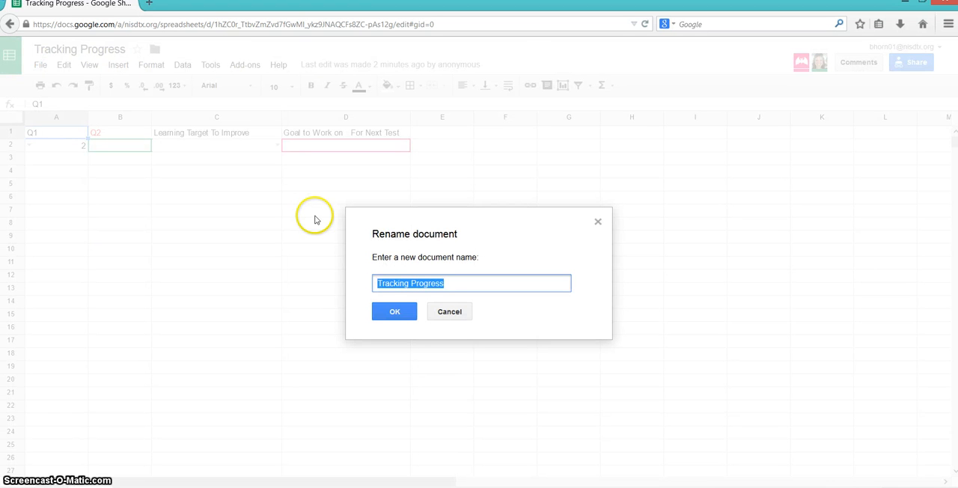
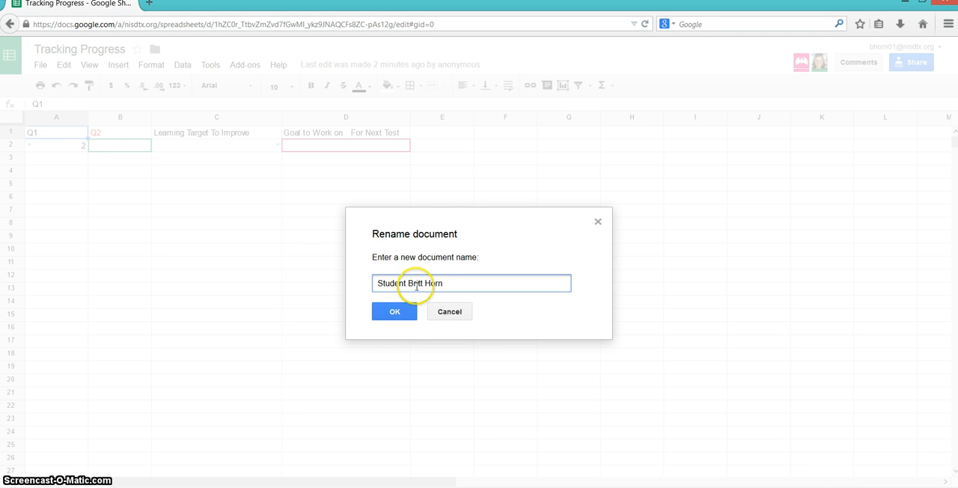
left_click(387, 320)
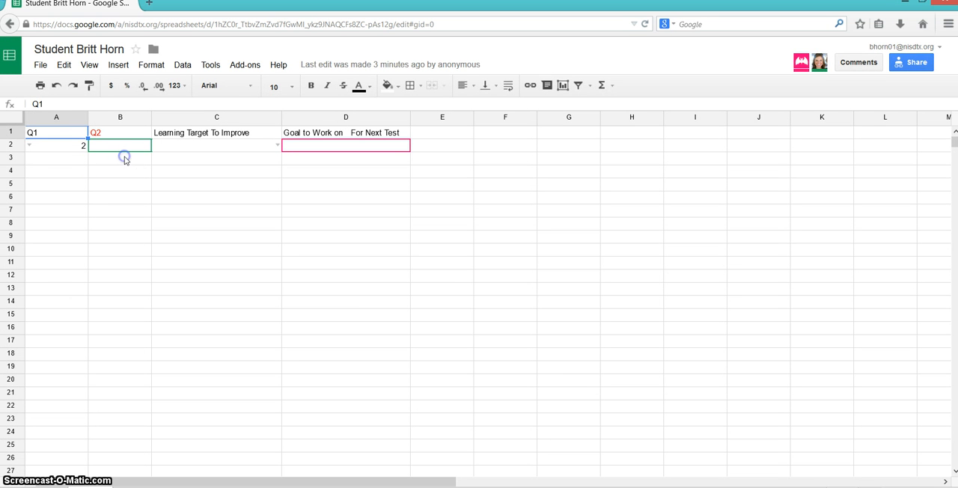
Step: Enter "test" in cell B2 and choose "body paragraphs" as the learning target in cell C2
left_click(121, 147)
left_click(116, 152)
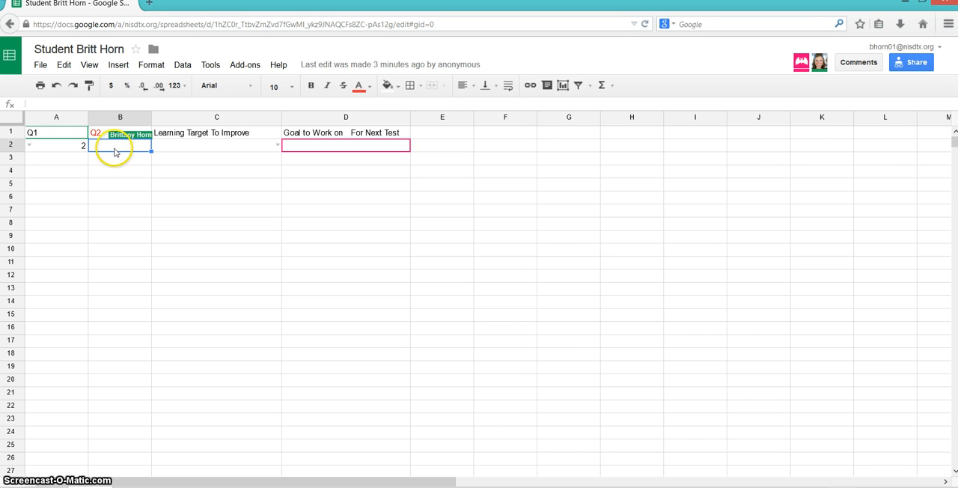
type("test")
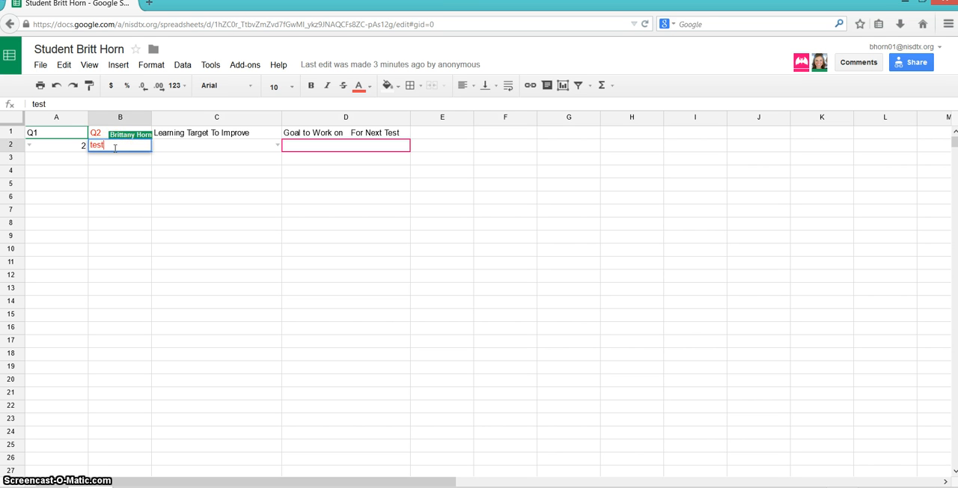
key("Tab")
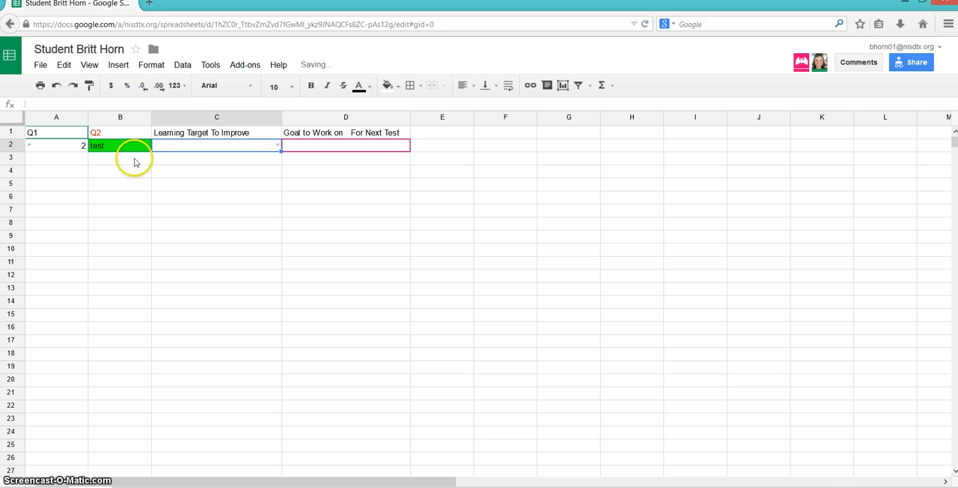
left_click(277, 147)
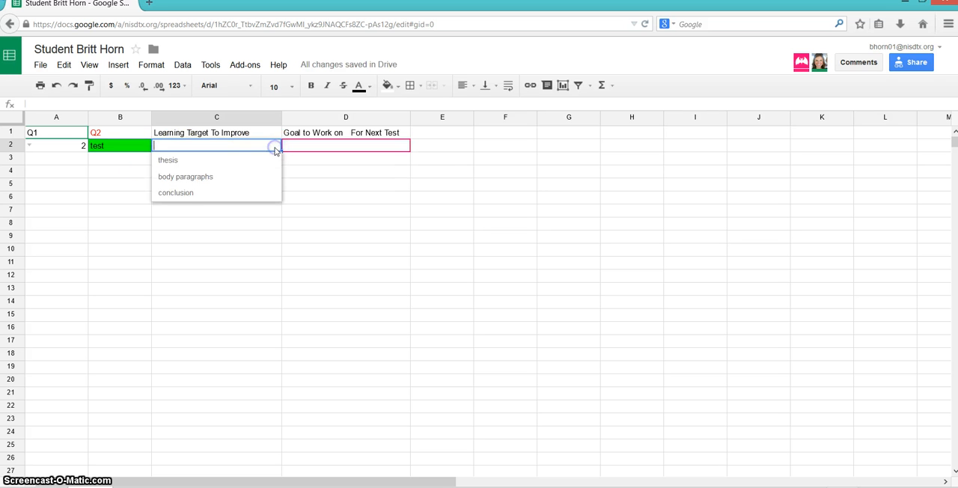
left_click(260, 176)
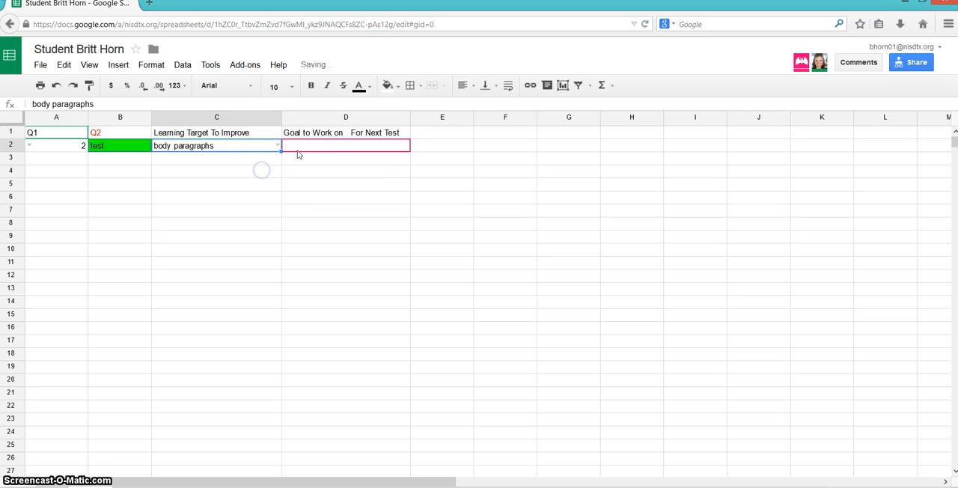
Step: Enter the goal "I want to use better concrete examples" in cell D2
left_click(322, 149)
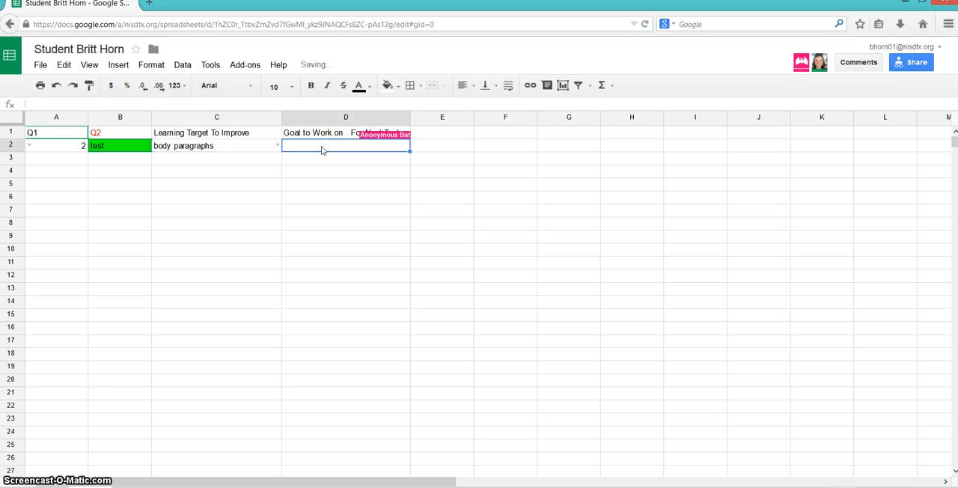
type("I want to use")
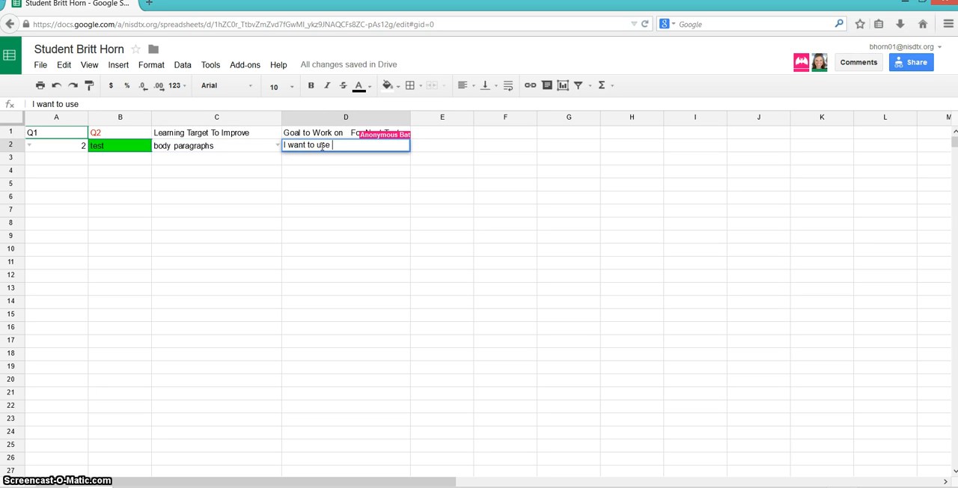
type(" better concre")
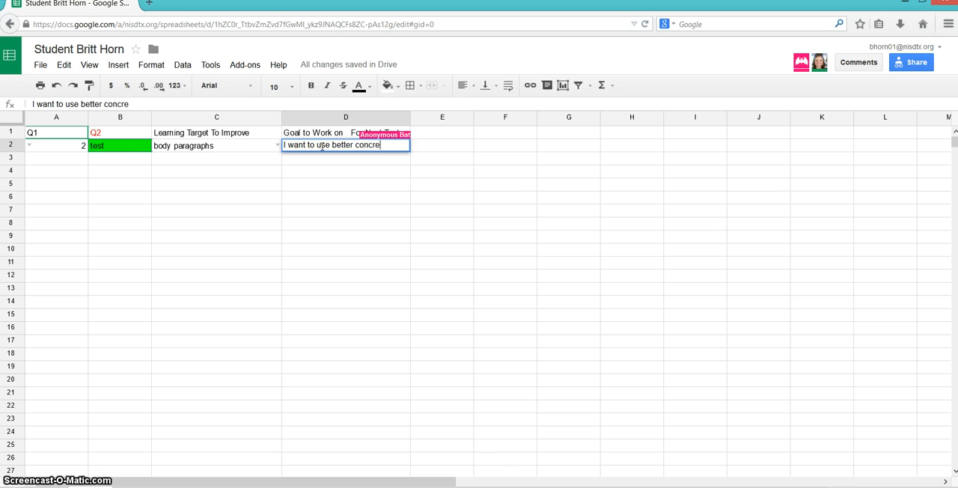
type("te exm")
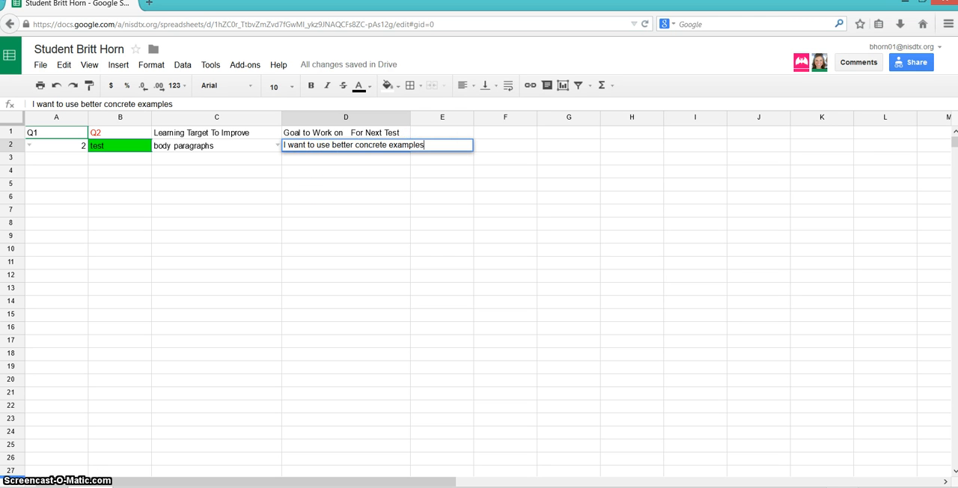
Step: Switch back to Internet Explorer and open the renamed student spreadsheet from the My Drive file list
key("alt+Tab")
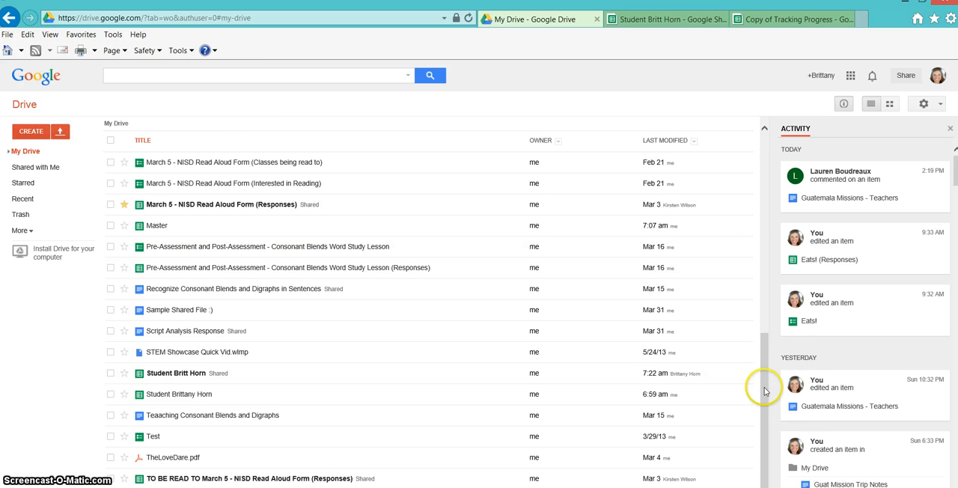
left_click(192, 378)
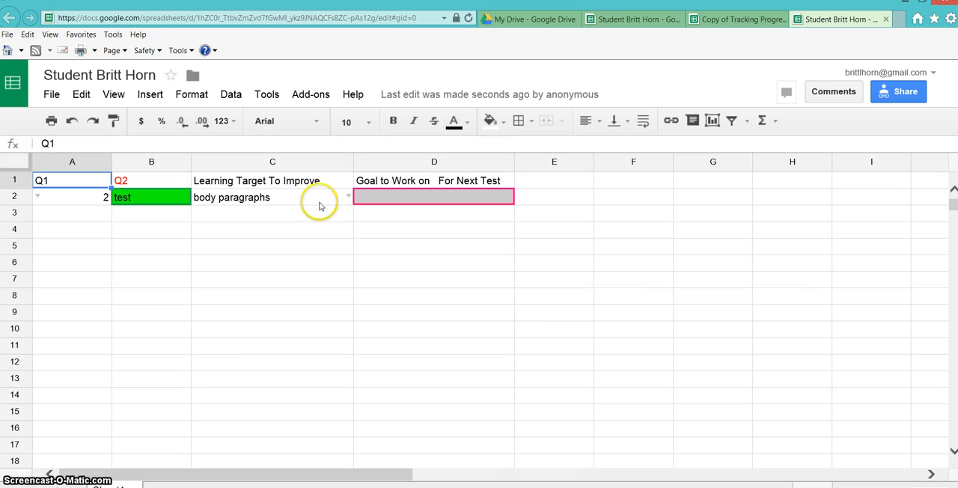
Step: Insert a comment on the "body paragraphs" entry in cell C2
left_click(371, 208)
left_click(334, 204)
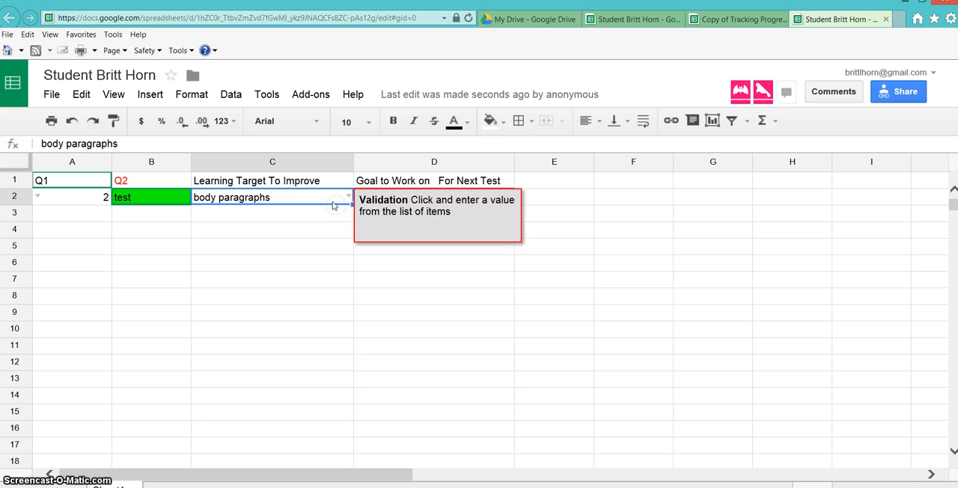
left_click(320, 221)
left_click(379, 199)
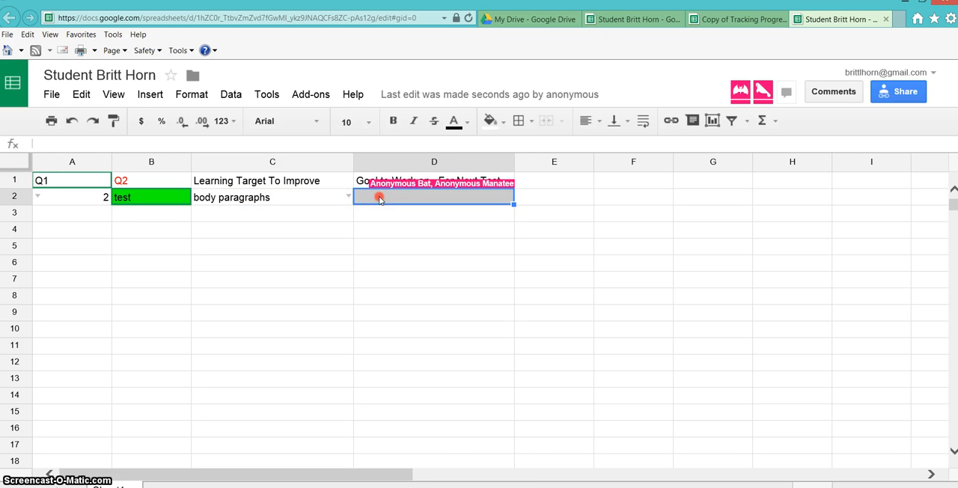
right_click(380, 199)
left_click(331, 207)
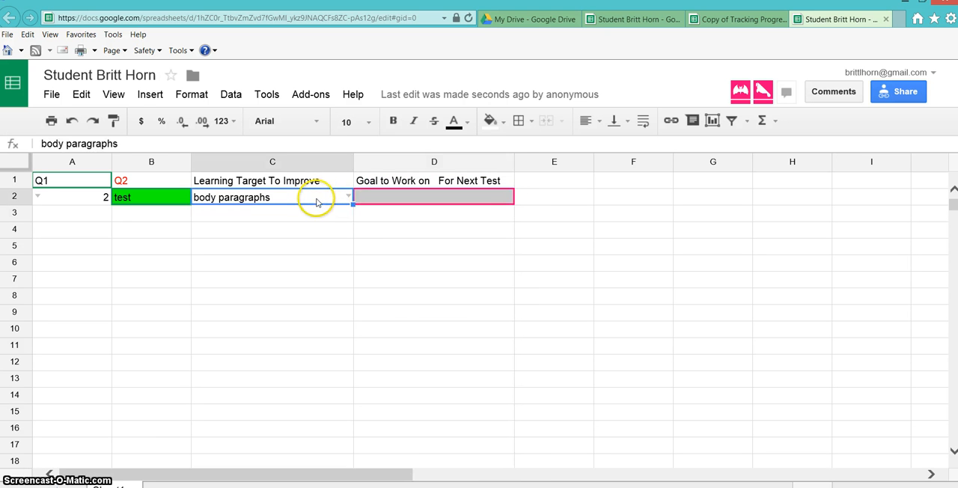
right_click(316, 200)
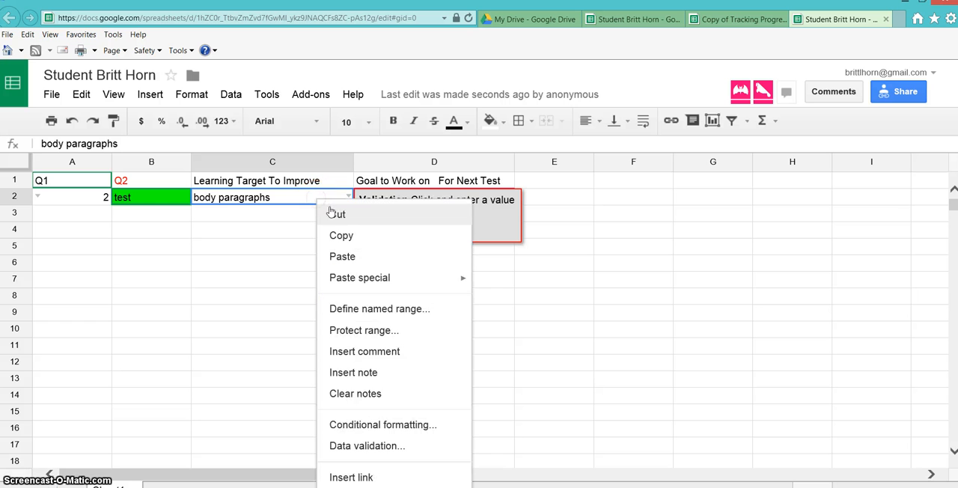
left_click(348, 351)
left_click(355, 351)
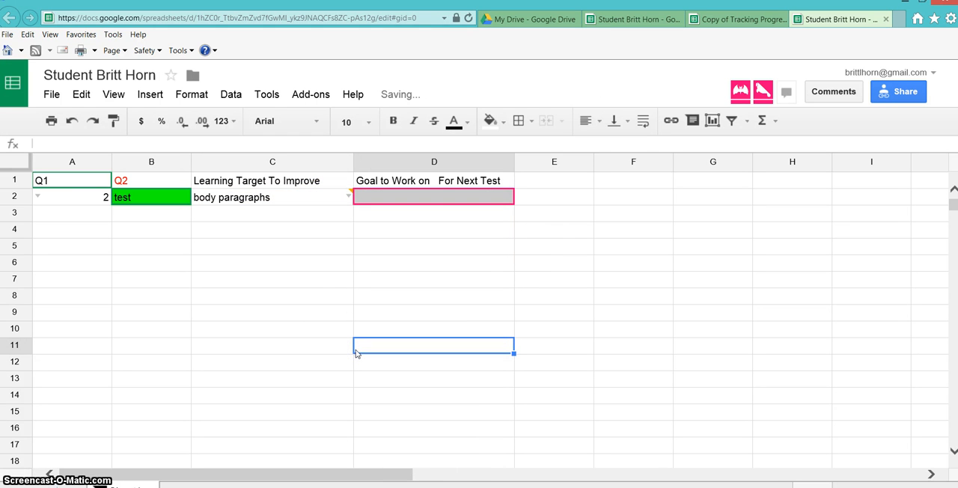
Step: Write "Good Choice - Find more information here -" as the comment on the "body paragraphs" entry in cell C2
left_click(309, 200)
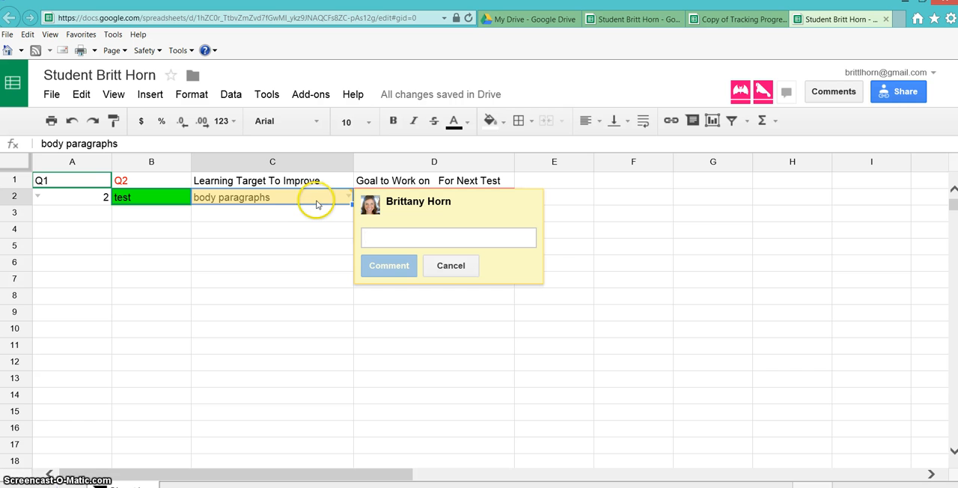
type("Good Choice - Find")
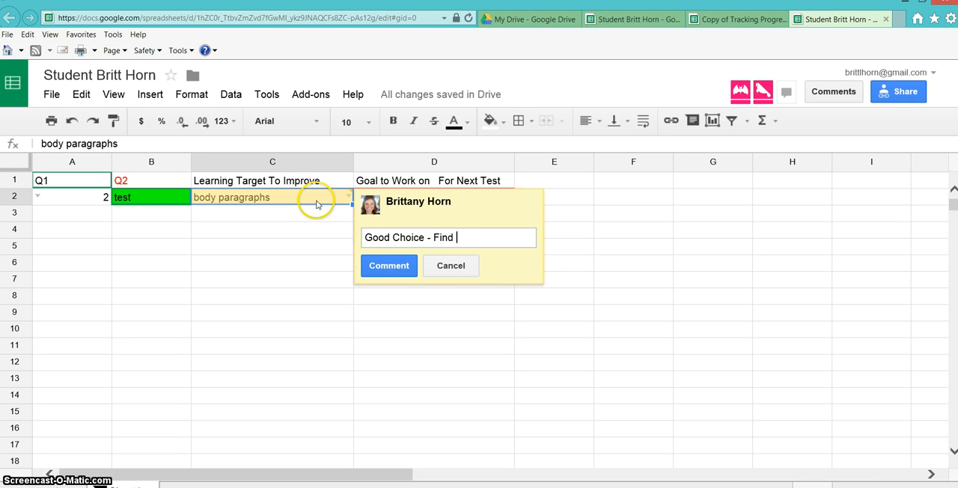
type(" f")
key("BackSpace")
type("more information here -")
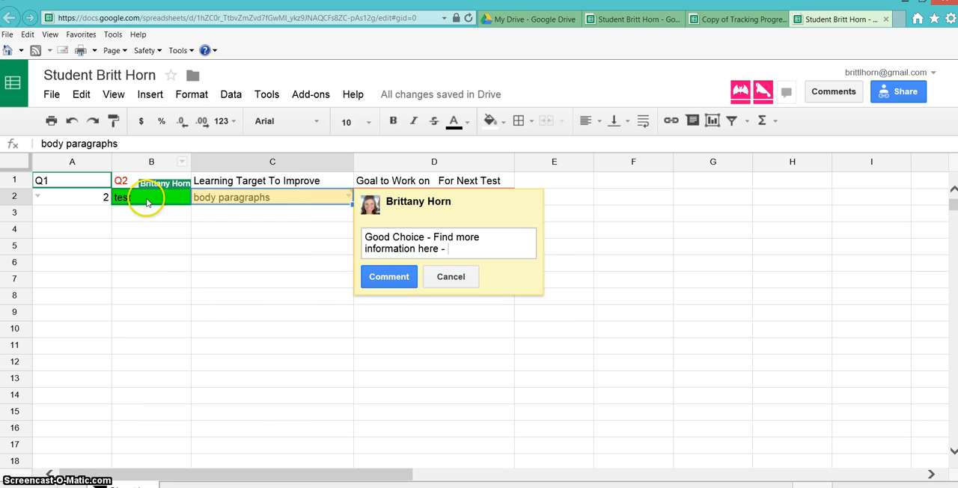
Step: Try to insert a comment on the "test" entry in cell B2 while the cell C2 comment is still a draft
left_click(153, 199)
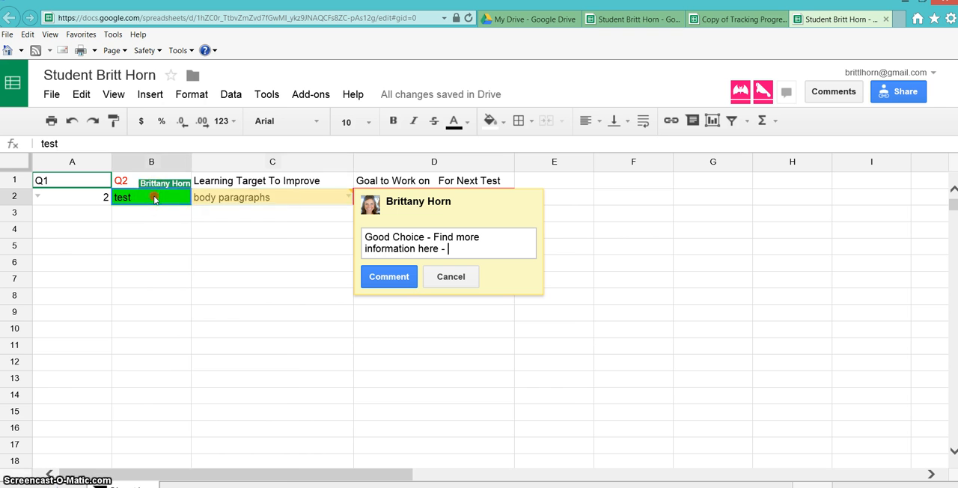
right_click(154, 199)
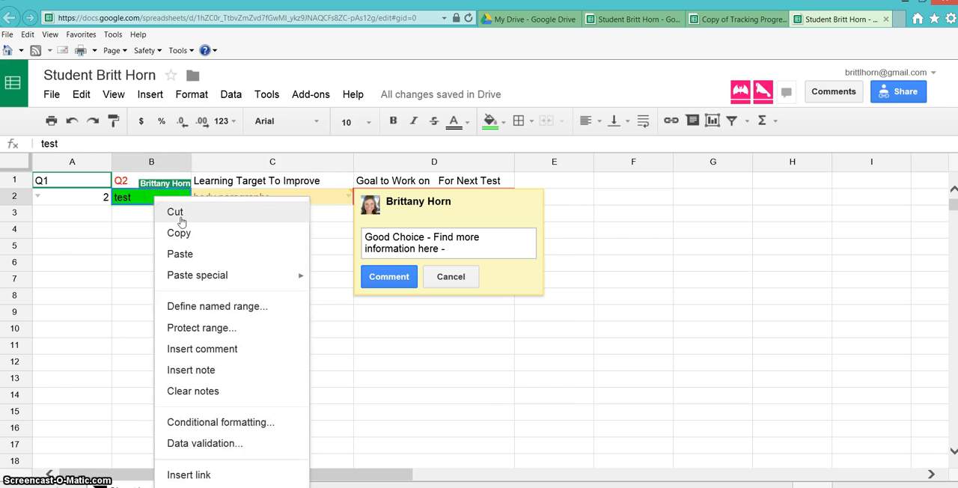
left_click(212, 349)
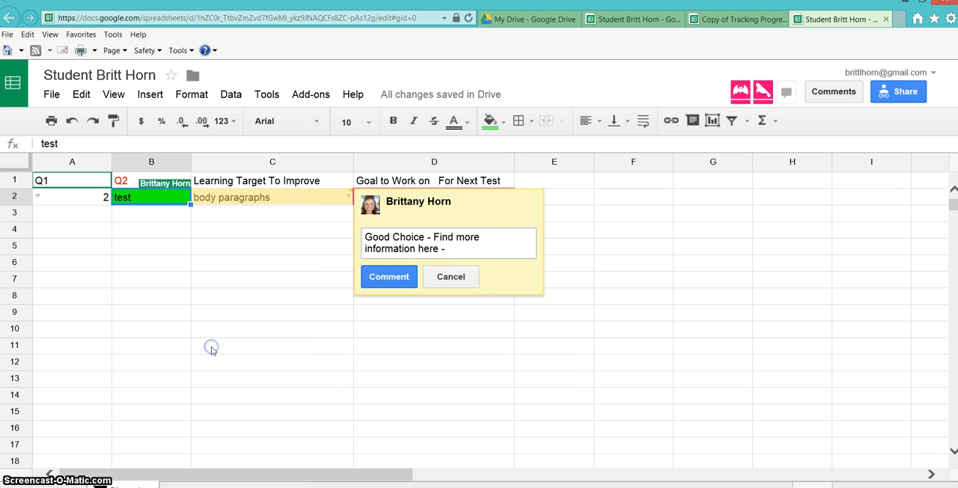
left_click(159, 215)
right_click(160, 202)
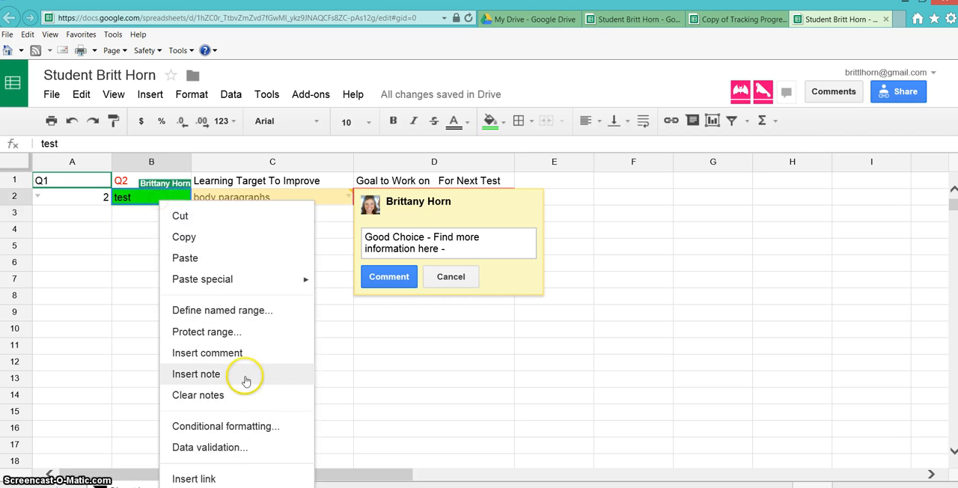
left_click(234, 355)
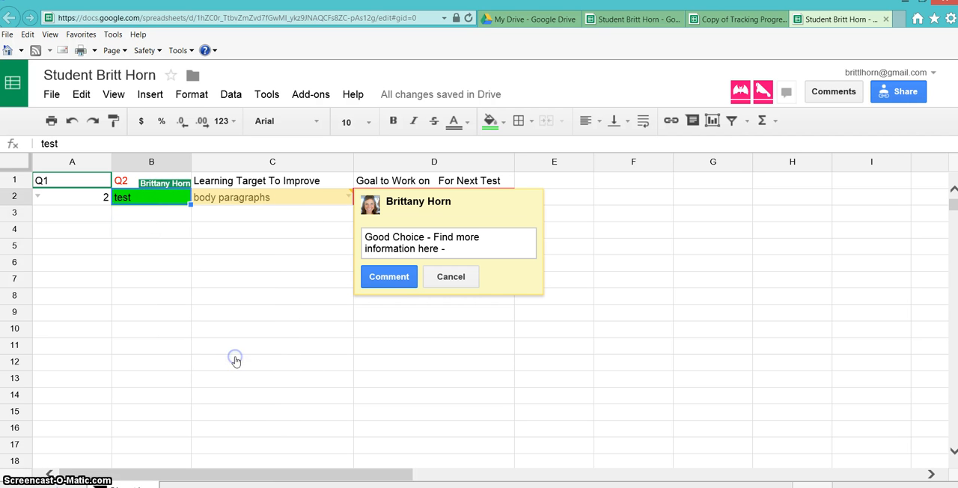
Step: Post the drafted comment on cell C2 and add the comment "Great Job" to the "test" entry in cell B2
left_click(389, 277)
right_click(176, 203)
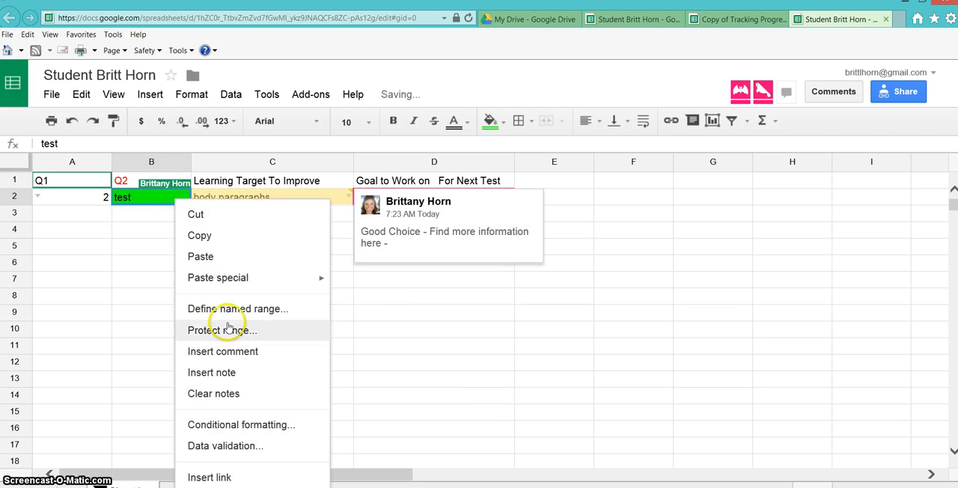
left_click(218, 360)
type("G")
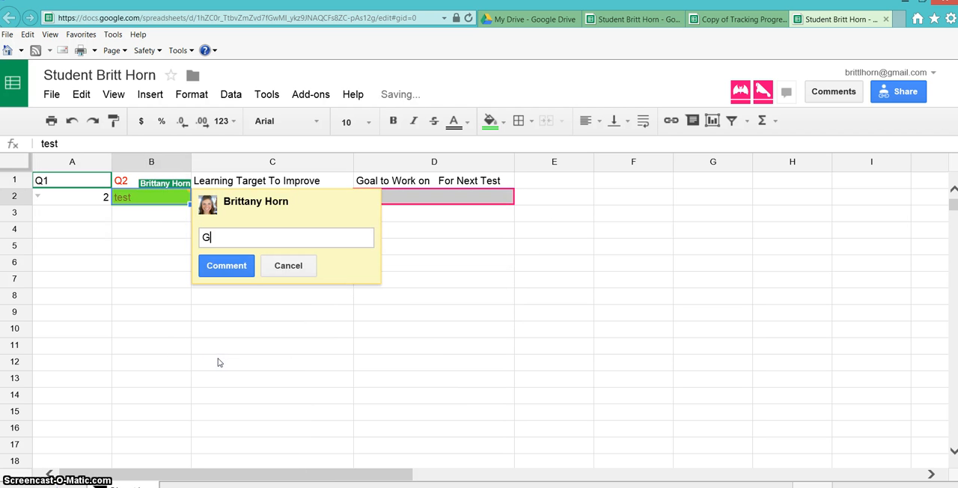
type("reat Job")
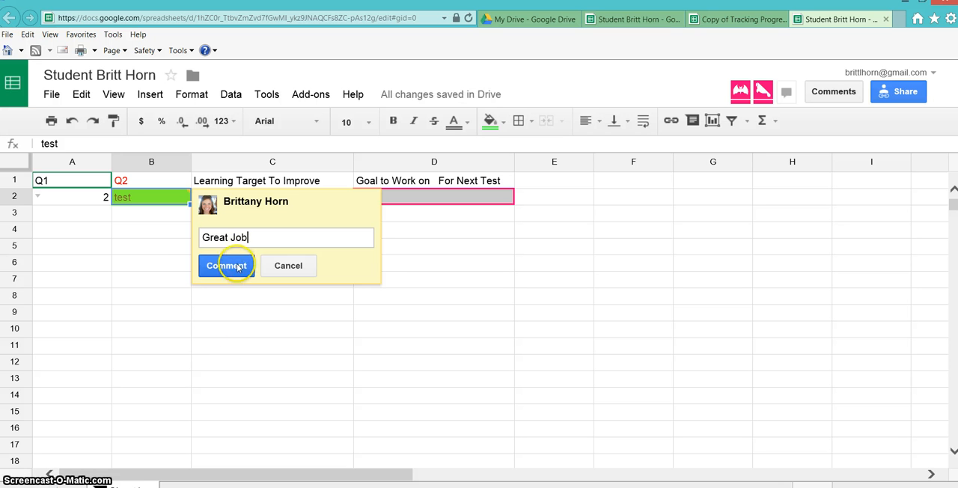
left_click(228, 266)
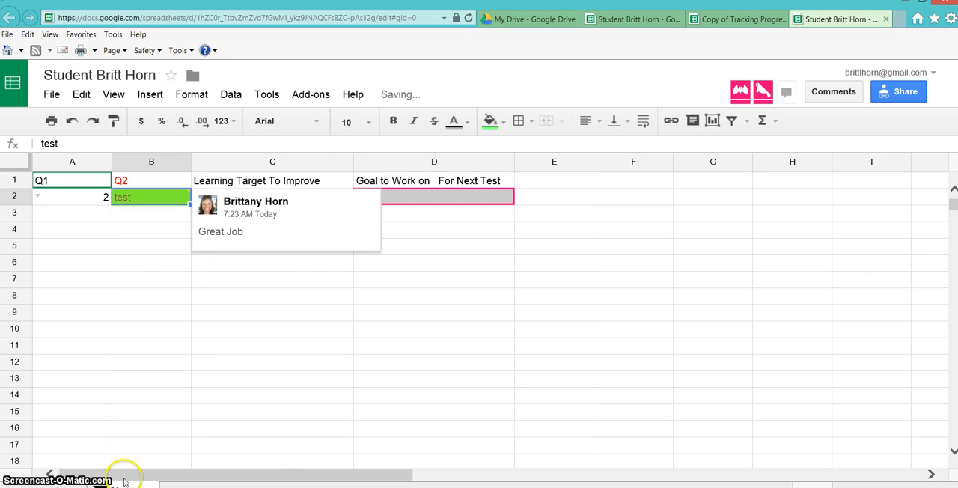
Step: Switch to the student's view of the spreadsheet in Firefox and view the comments on cells C2 and B2
left_click(149, 464)
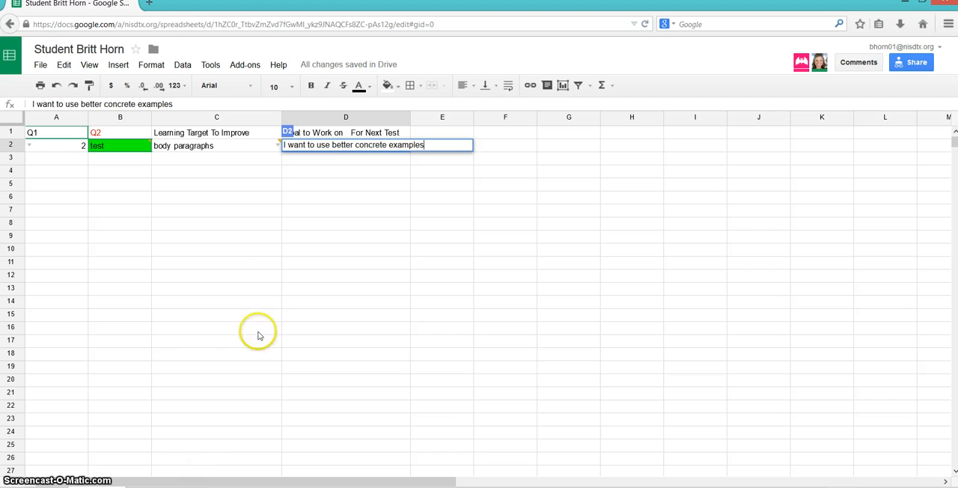
mouse_move(267, 145)
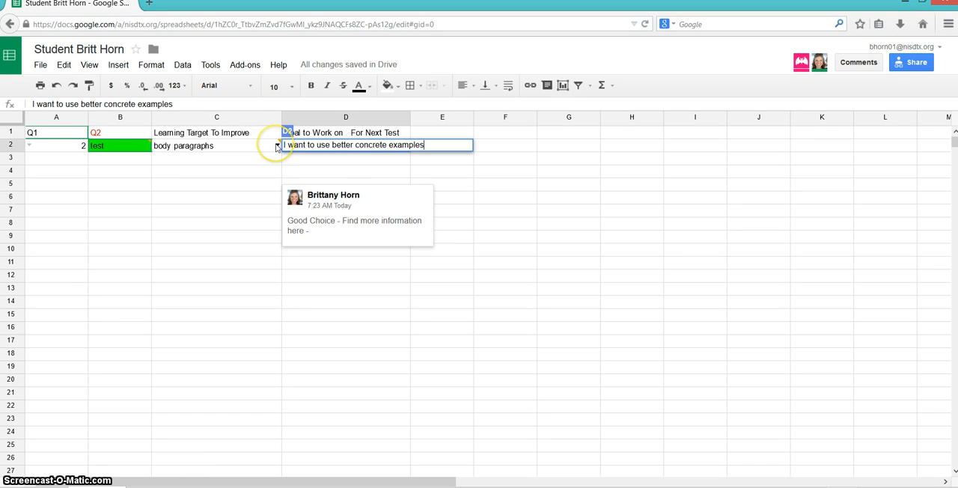
mouse_move(146, 143)
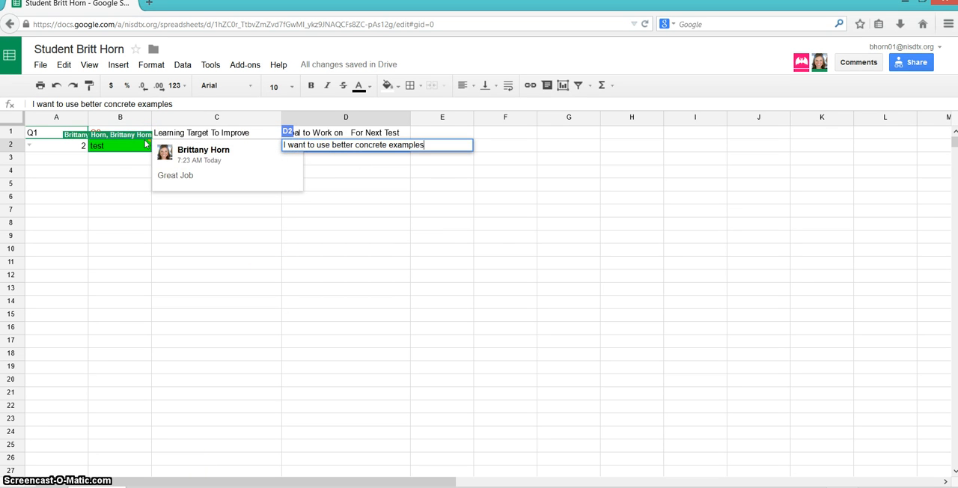